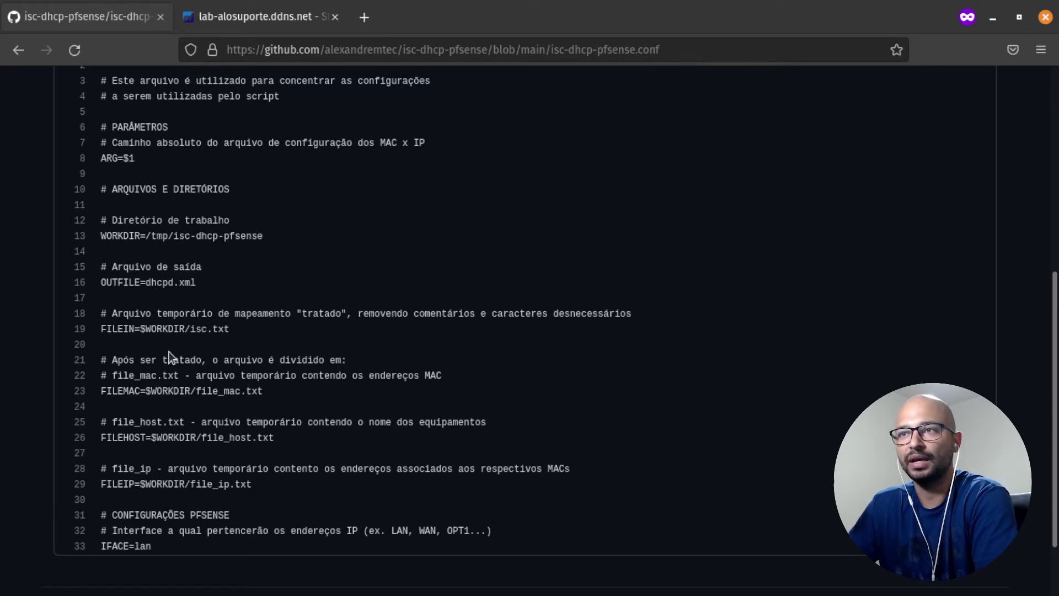
# Step: Review the isc-dhcp-pfsense.conf settings on GitHub, and list the contents of the isc_dhcp_pfsense folder in the terminal
pyautogui.scroll(-3, 168, 352)
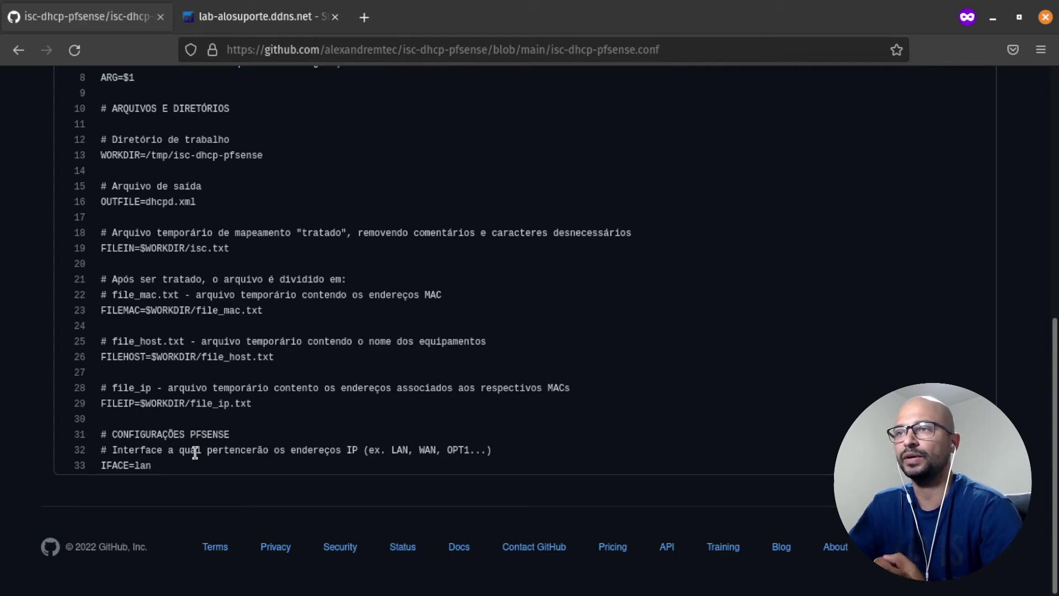
pyautogui.scroll(8, 239, 317)
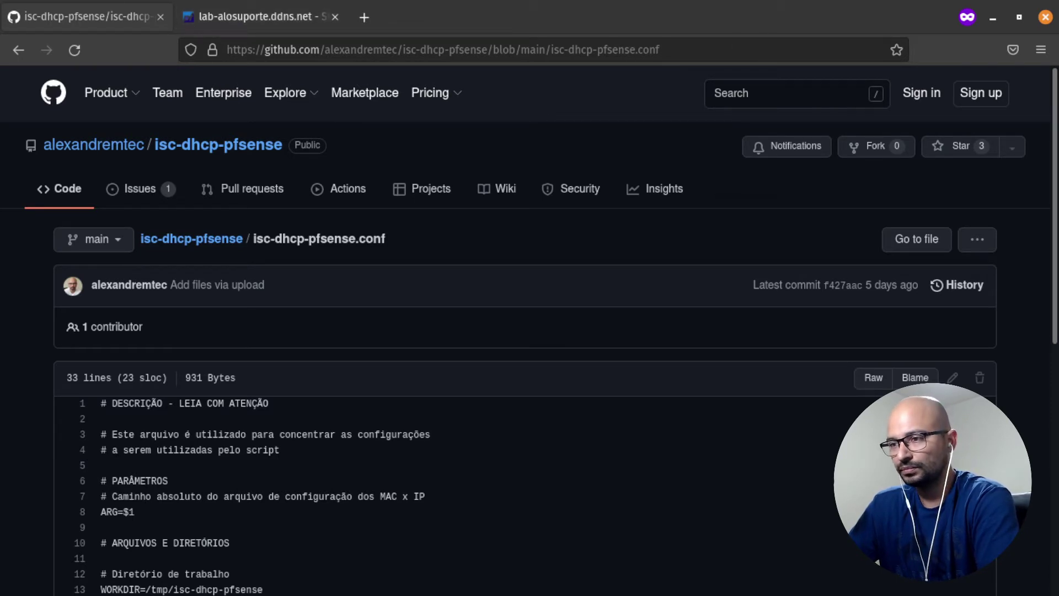
pyautogui.hotkey('alt', 'Tab')
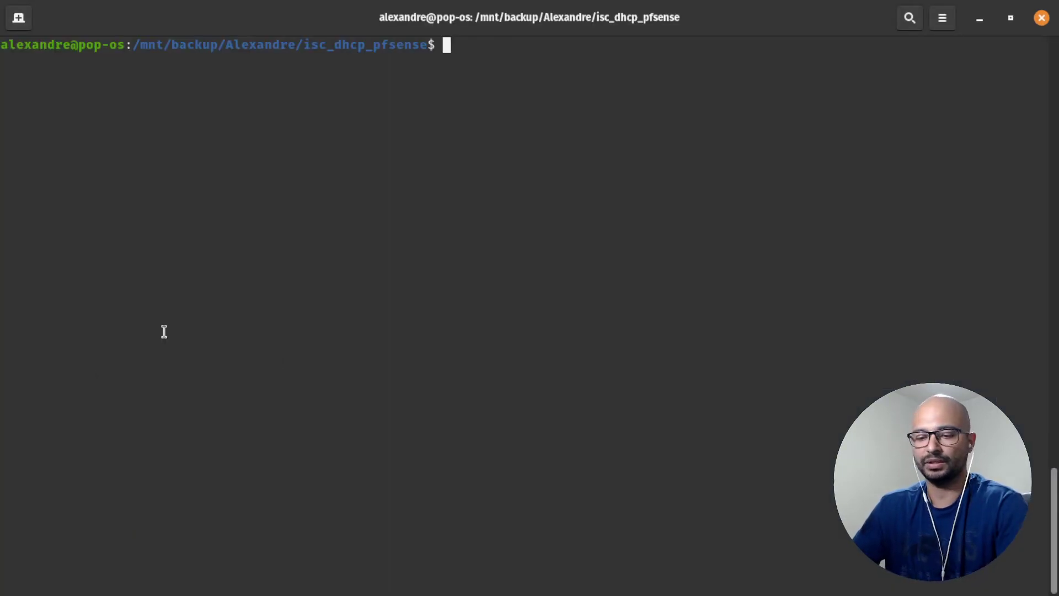
pyautogui.write('ls')
pyautogui.press('Return')
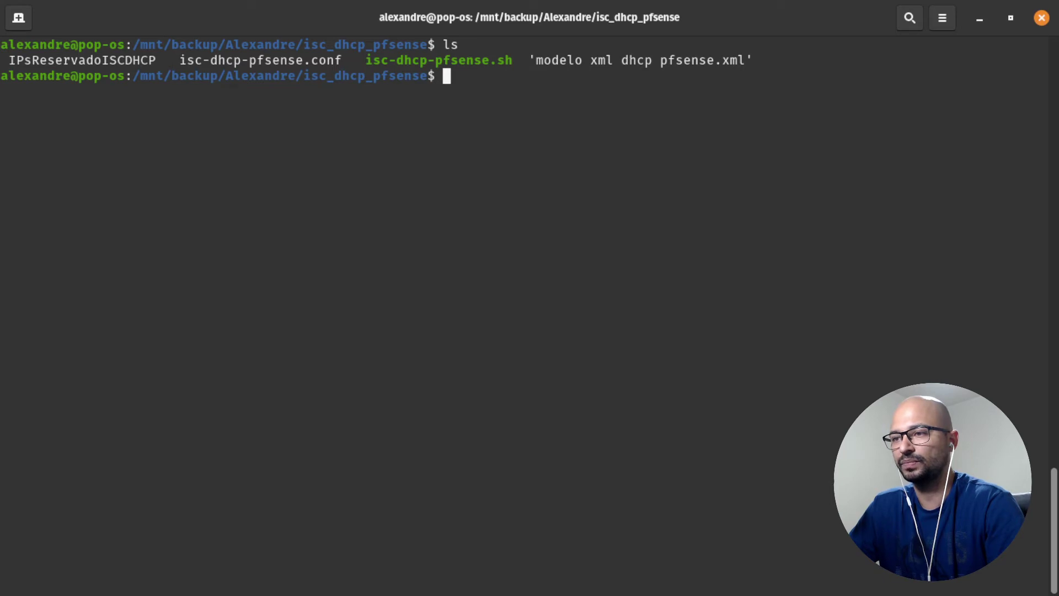
# Step: Switch to the pfSense web interface in the browser and examine the LAN DHCP server's settings and static mappings
pyautogui.hotkey('alt', 'Tab')
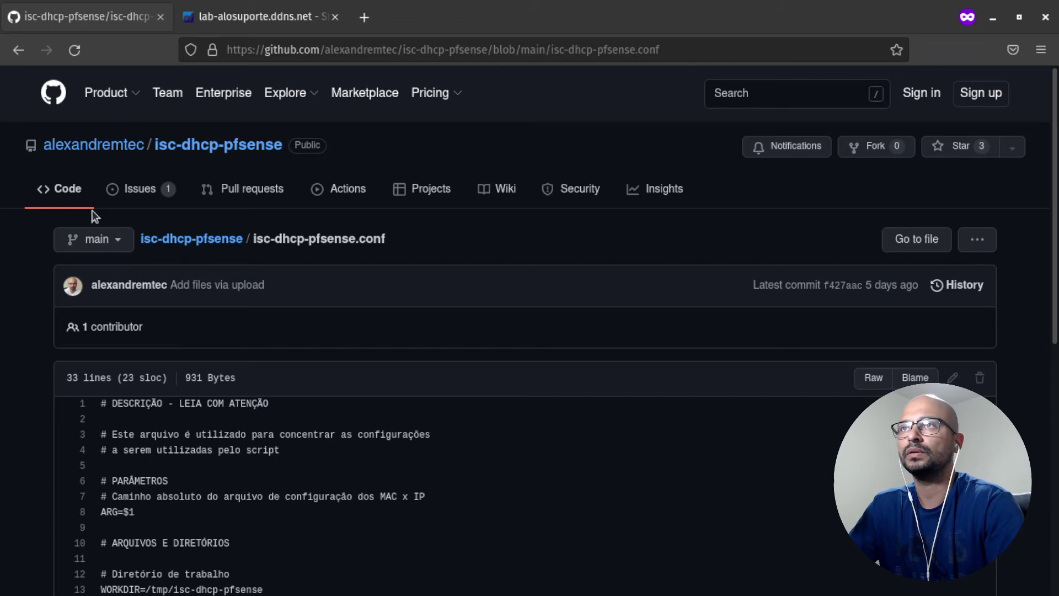
pyautogui.click(275, 15)
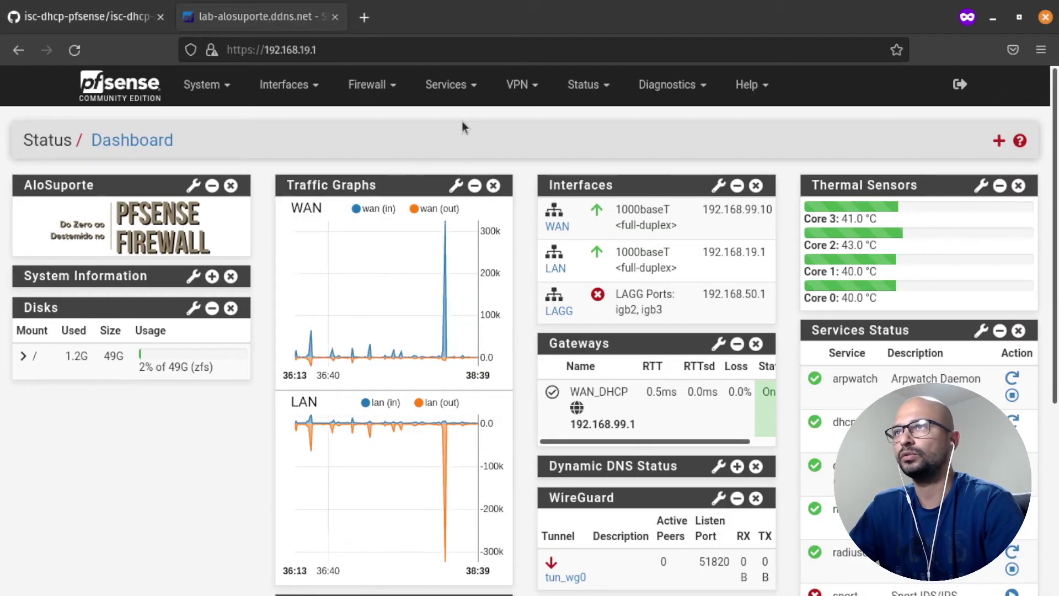
pyautogui.click(446, 85)
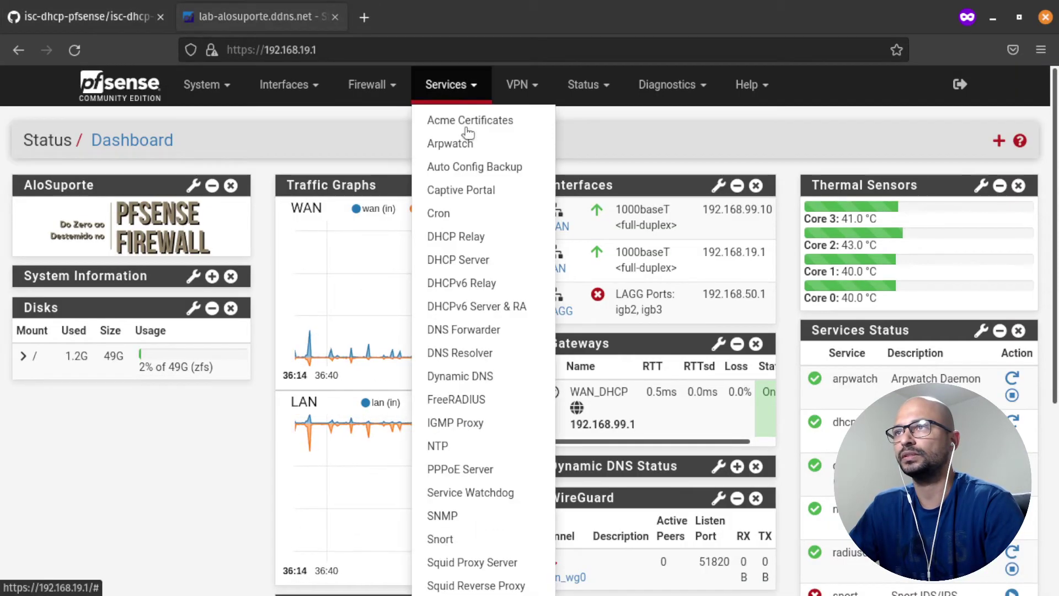
pyautogui.click(477, 260)
pyautogui.scroll(-20, 169, 251)
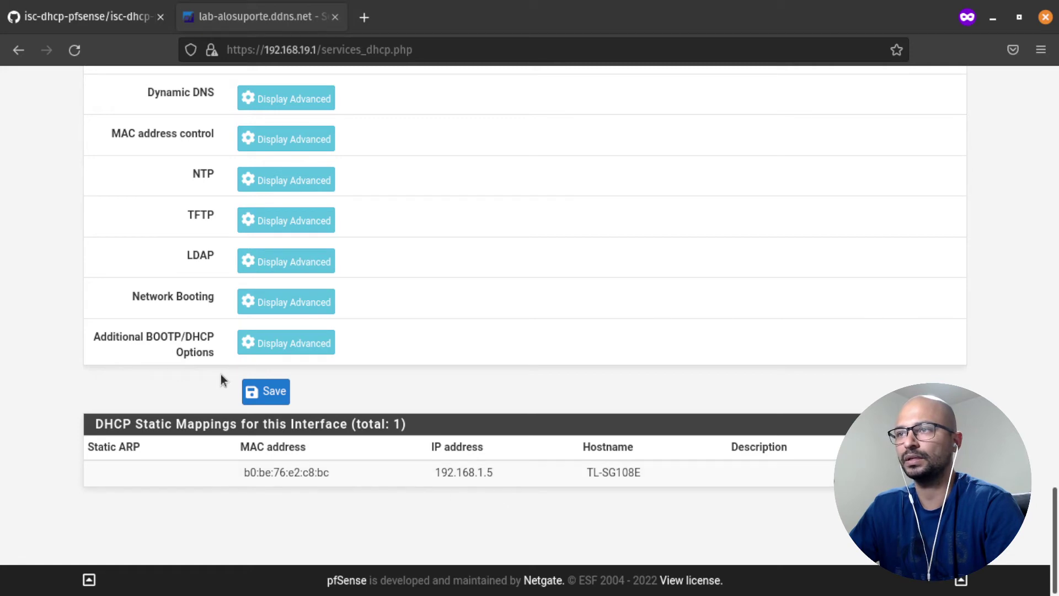
pyautogui.scroll(20, 375, 333)
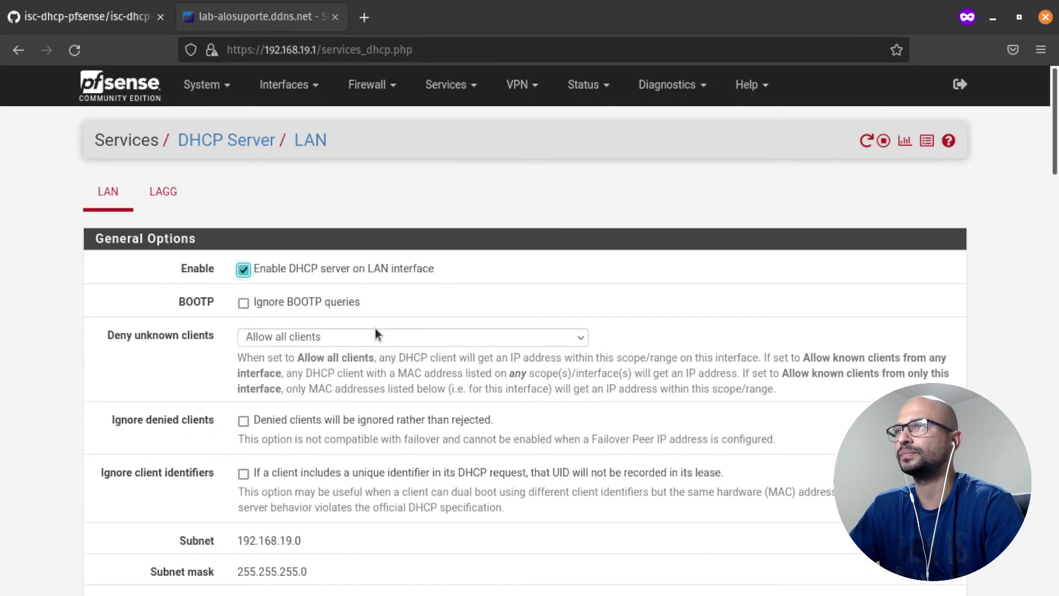
# Step: Back up only the DHCP Server area of the pfSense configuration by downloading it as XML
pyautogui.click(587, 84)
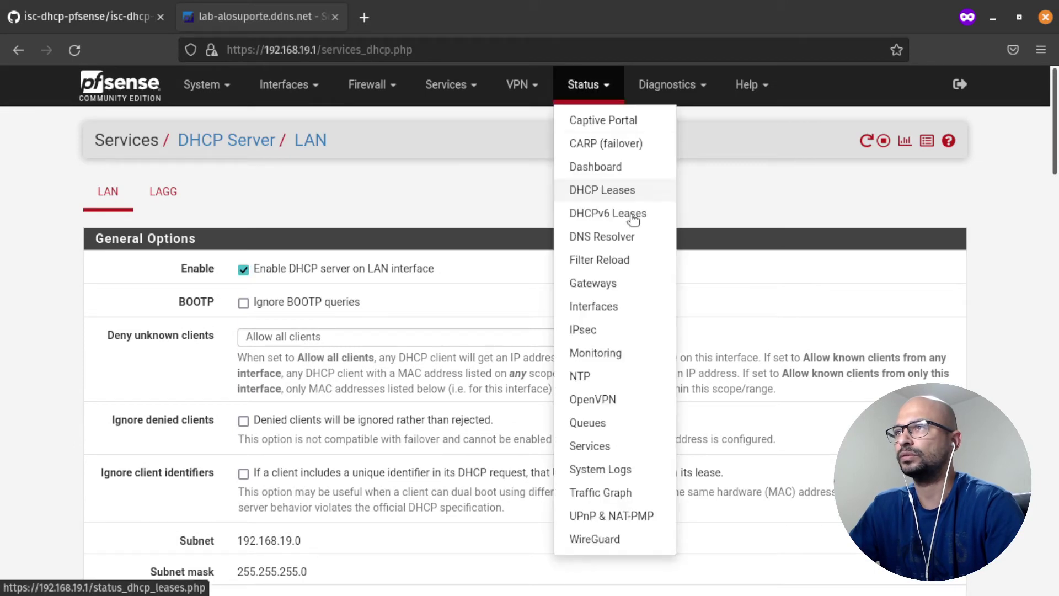
pyautogui.click(671, 85)
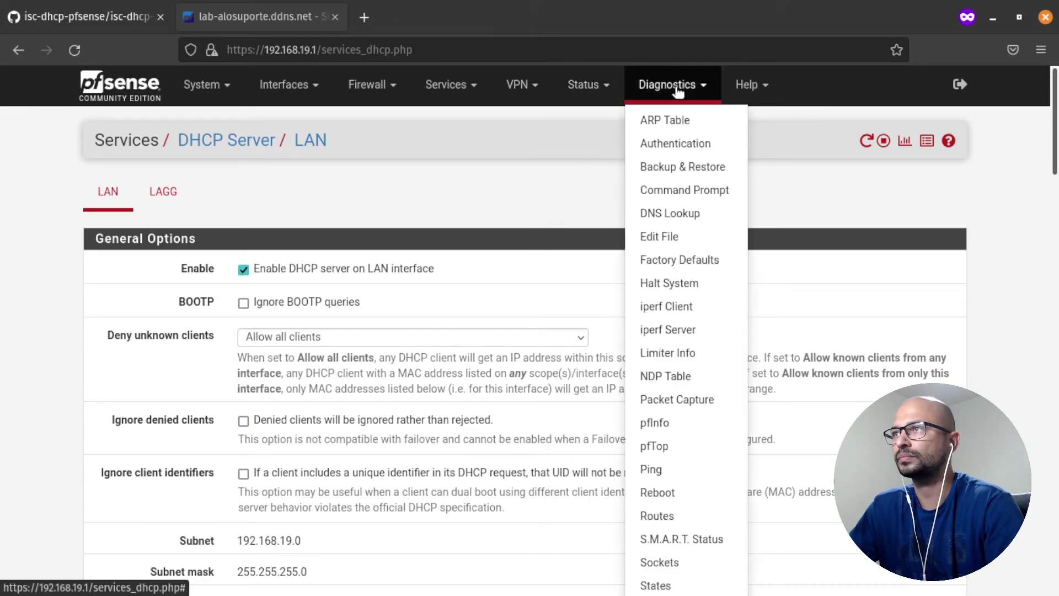
pyautogui.click(720, 166)
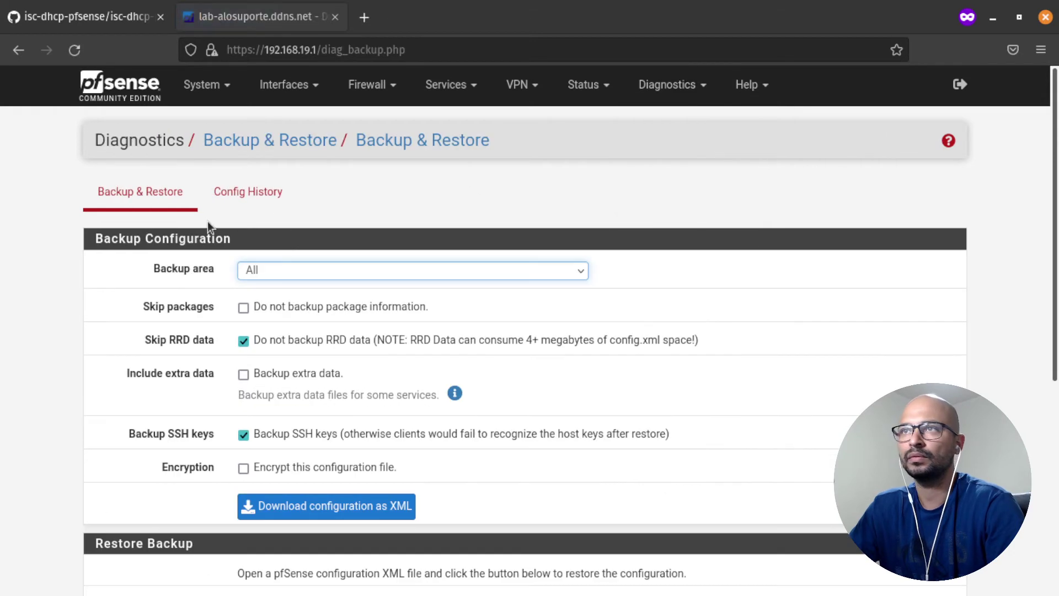
pyautogui.click(296, 278)
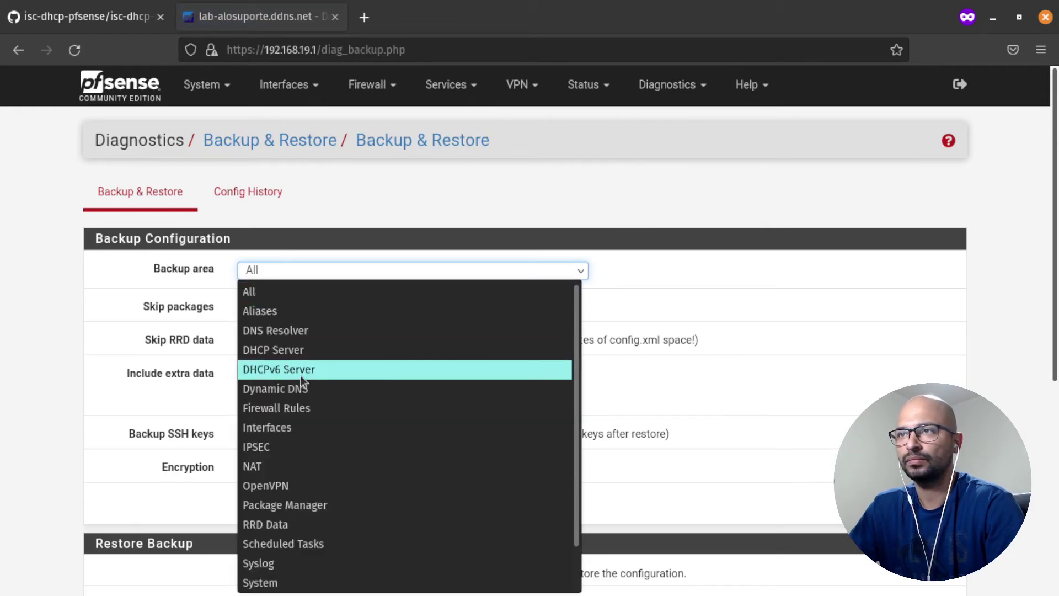
pyautogui.click(335, 358)
pyautogui.scroll(-5, 138, 362)
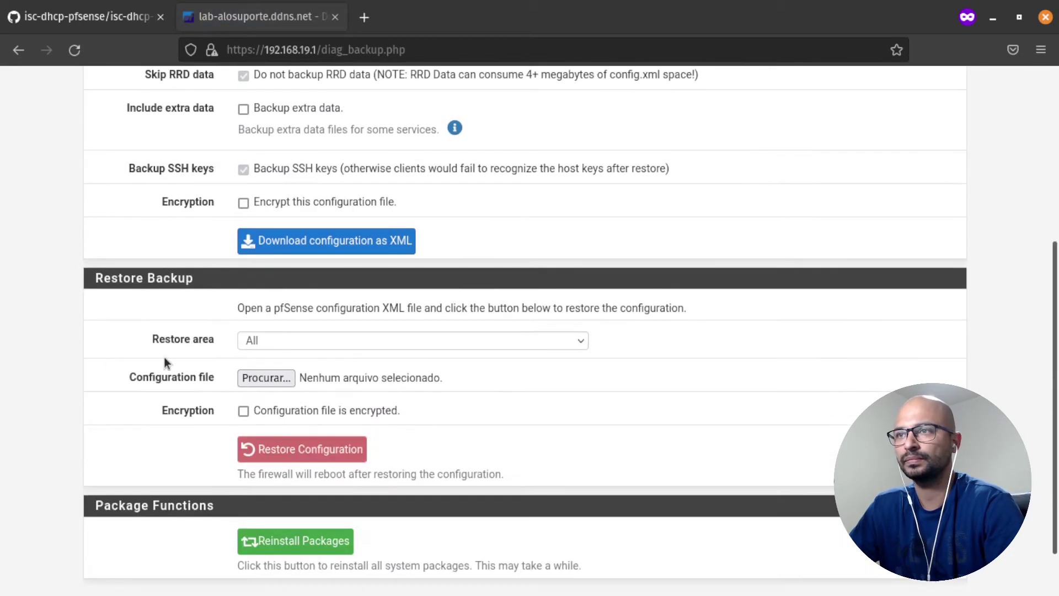
pyautogui.click(339, 250)
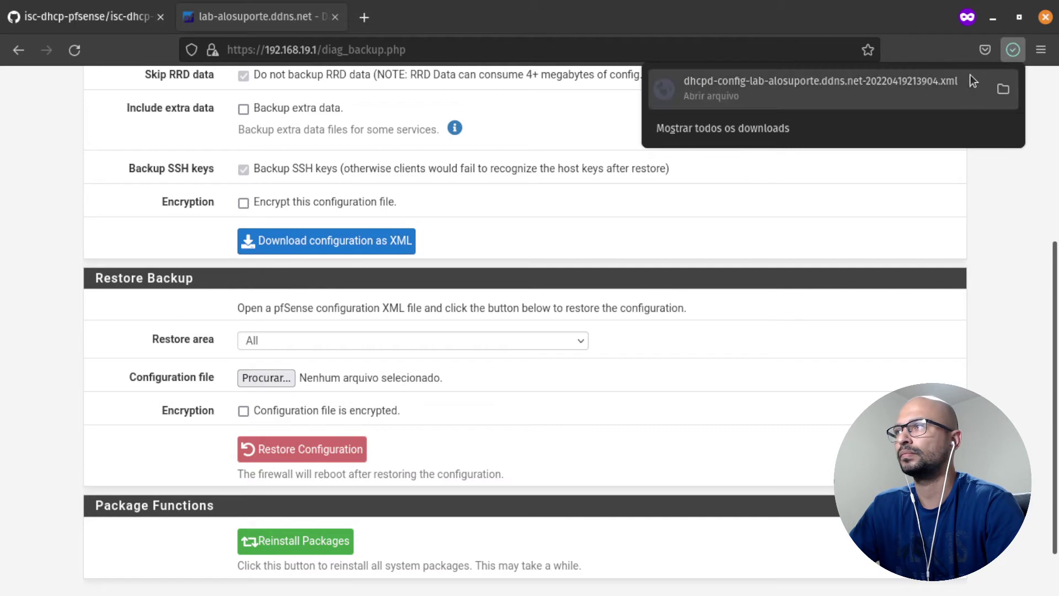
pyautogui.click(1013, 50)
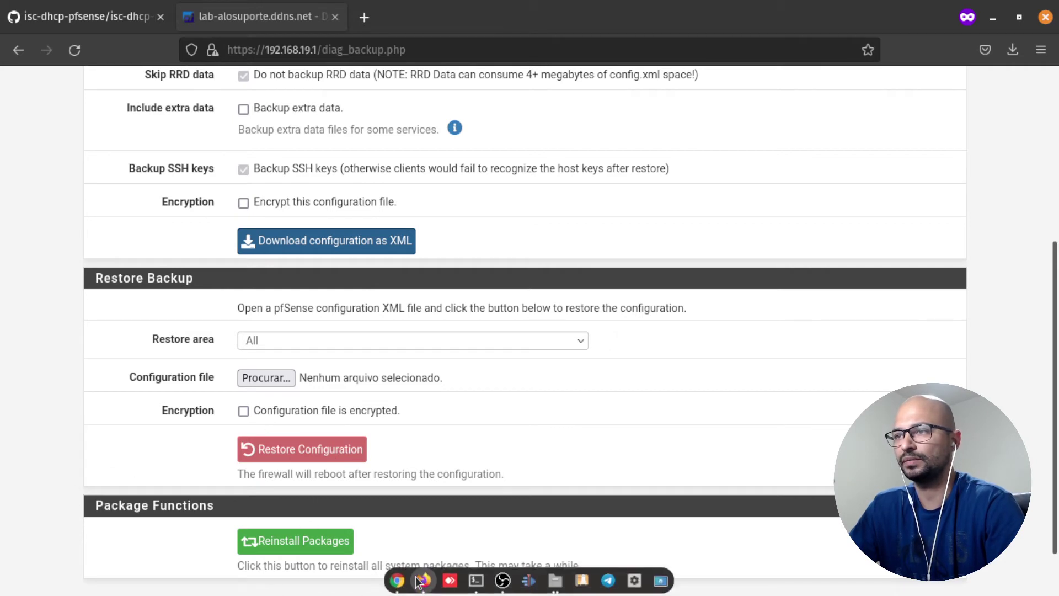
# Step: Switch to the terminal and run ./isc-dhcp-pfsense.sh with IPsReservadoISCDHCP as its argument
pyautogui.click(476, 579)
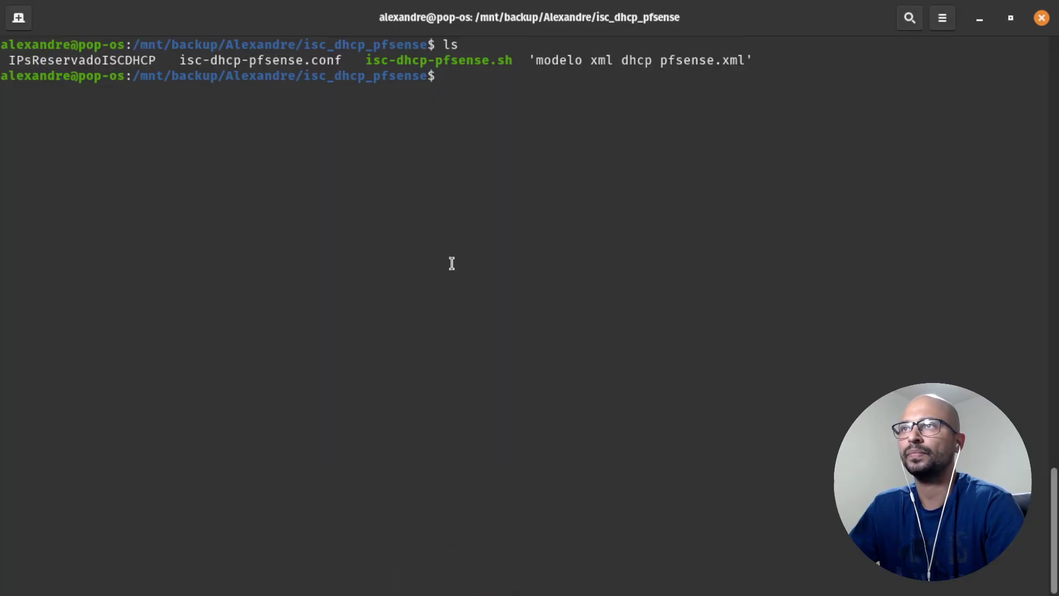
pyautogui.write('./is')
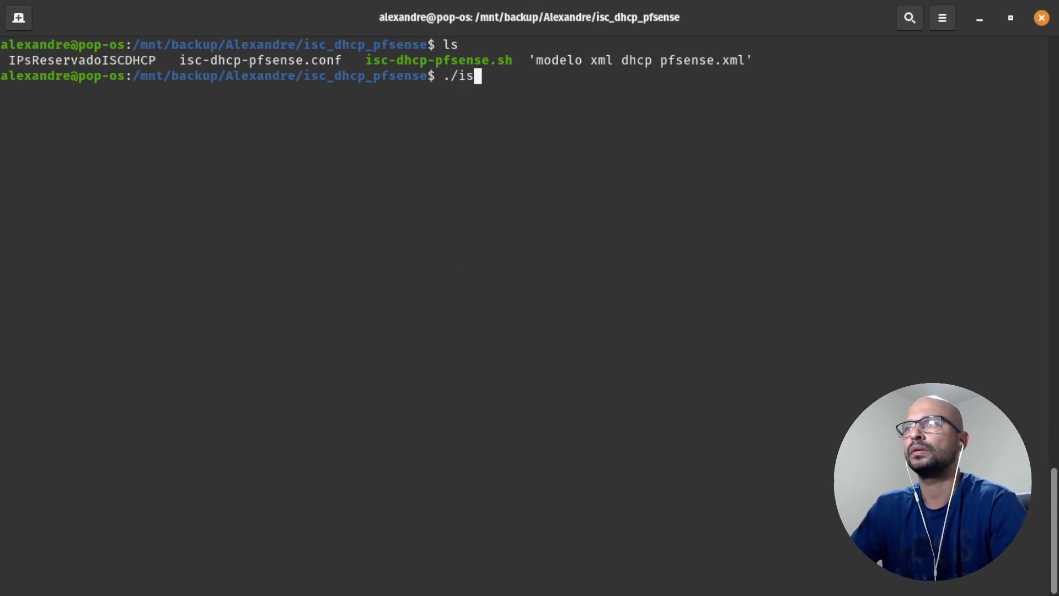
pyautogui.press('Tab')
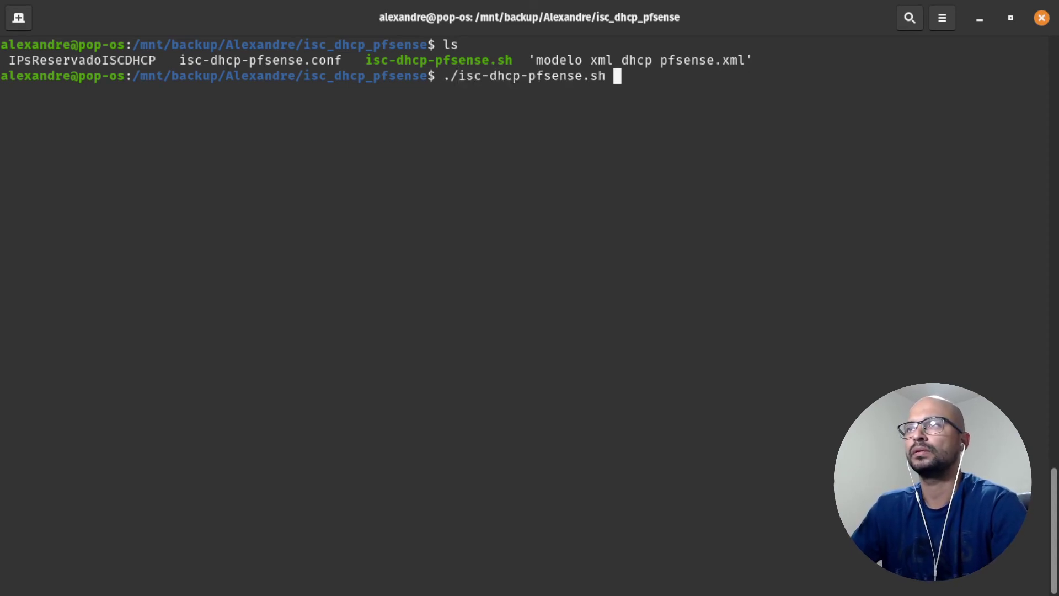
pyautogui.write('Is')
pyautogui.press('BackSpace')
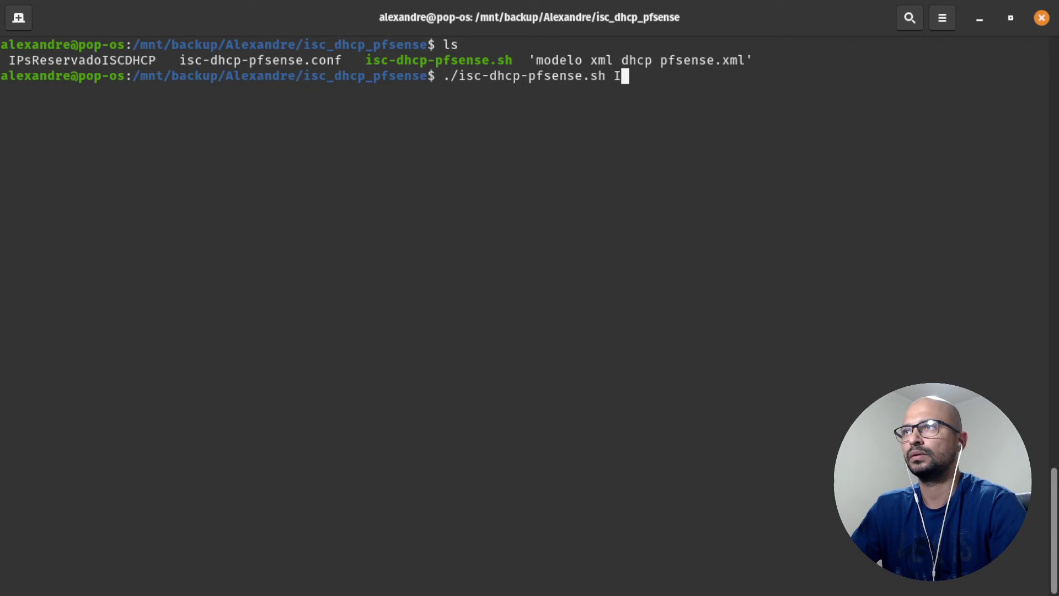
pyautogui.press('Tab')
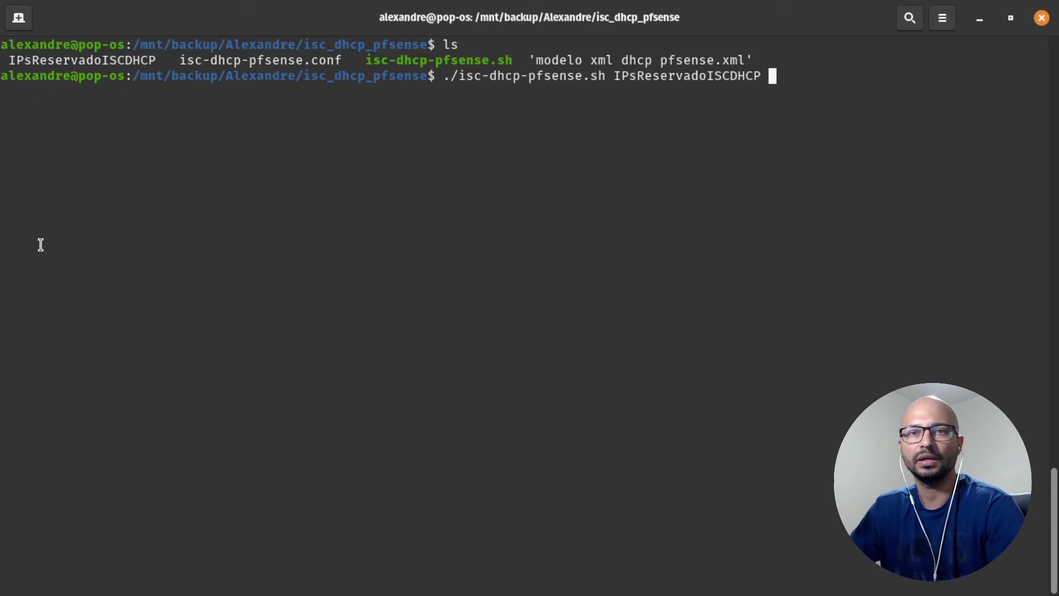
pyautogui.press('Return')
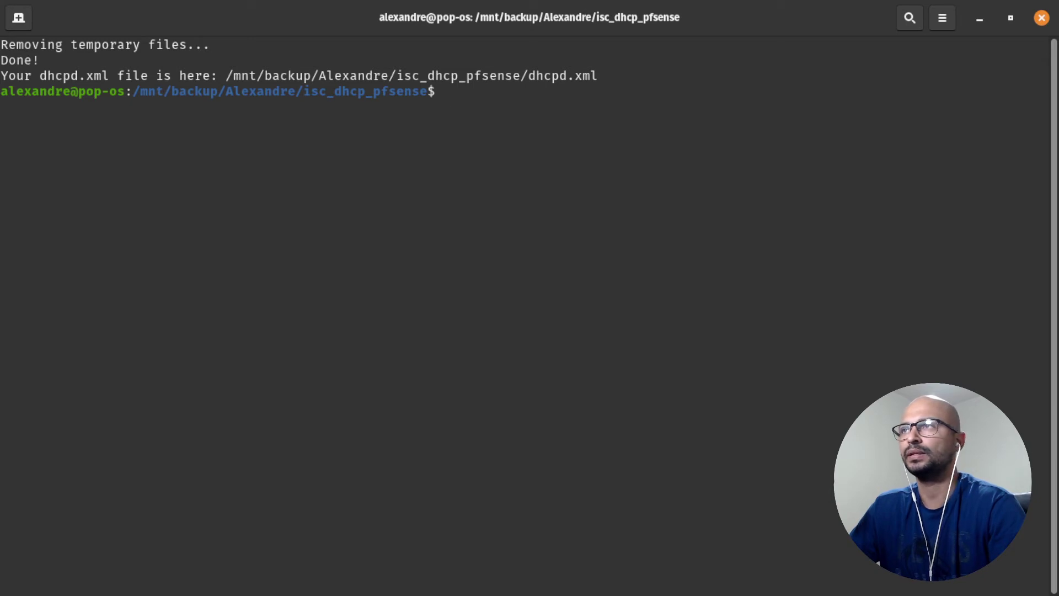
# Step: List the working folder's contents to check for the dhcpd.xml file
pyautogui.write('ls')
pyautogui.press('Return')
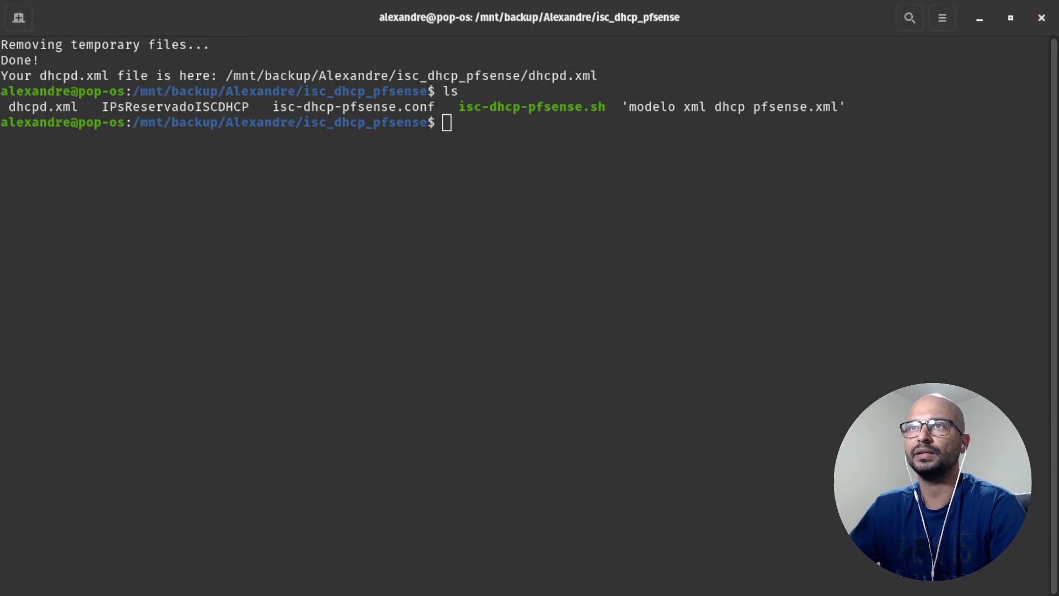
pyautogui.moveTo(84, 107); pyautogui.dragTo(1, 108)
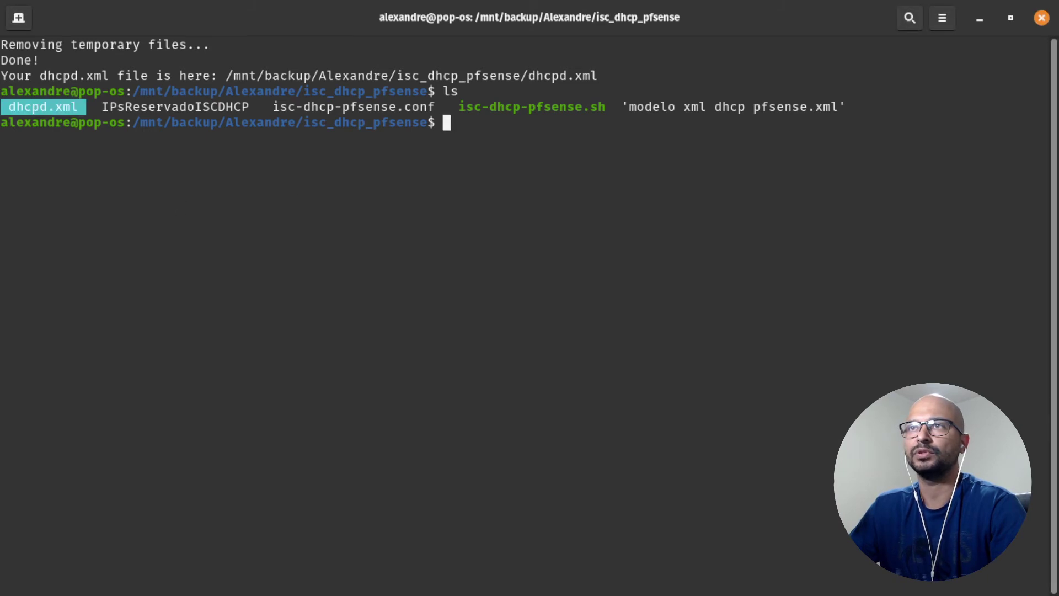
pyautogui.click(60, 166)
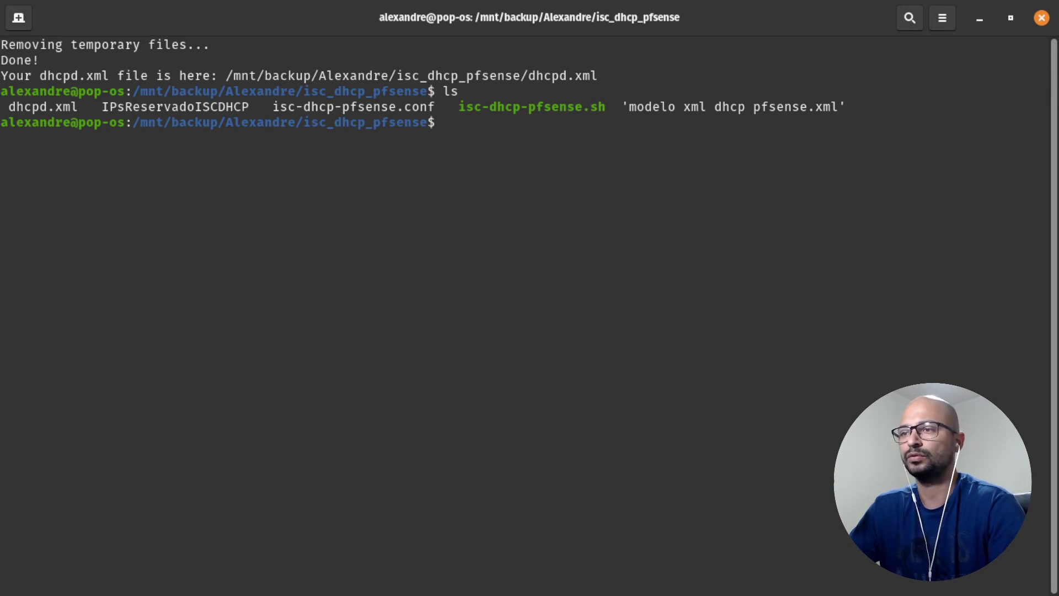
# Step: Switch back to pfSense in the browser and restore the DHCP Server area from dhcpd.xml in the isc_dhcp_pfsense folder
pyautogui.hotkey('alt', 'Tab')
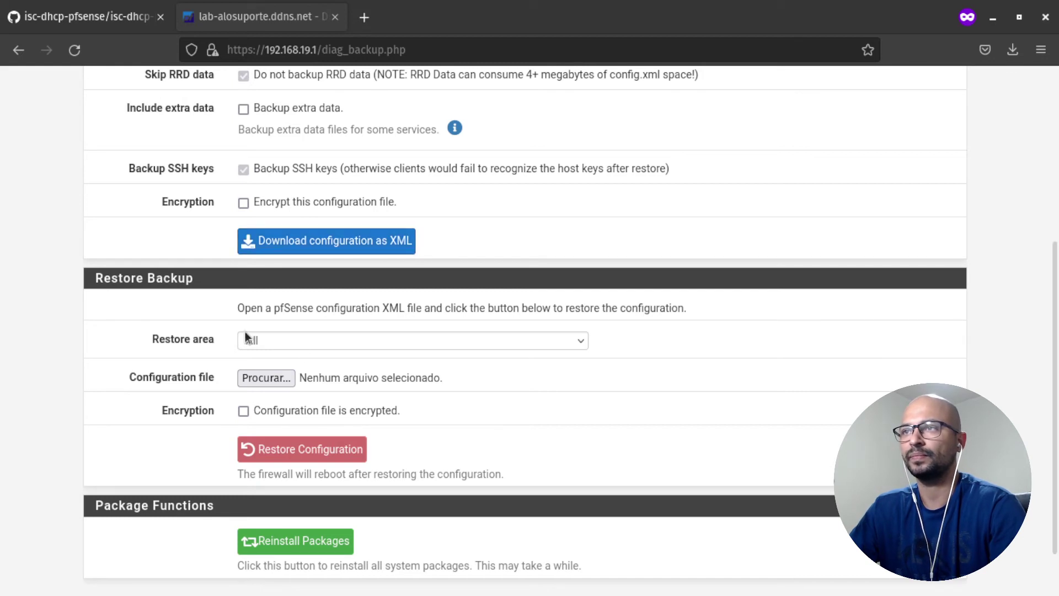
pyautogui.click(332, 342)
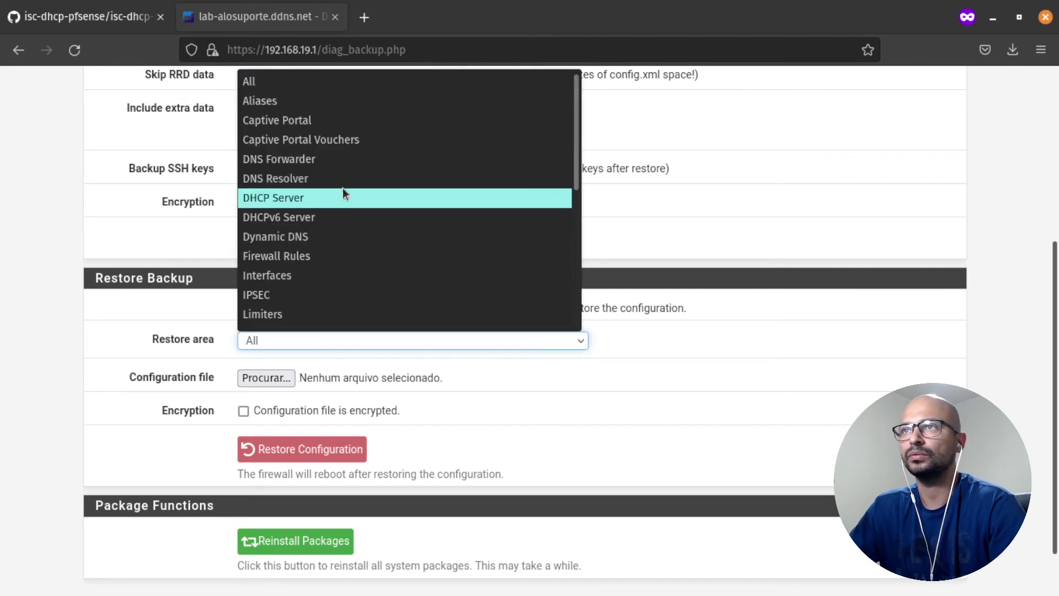
pyautogui.click(324, 198)
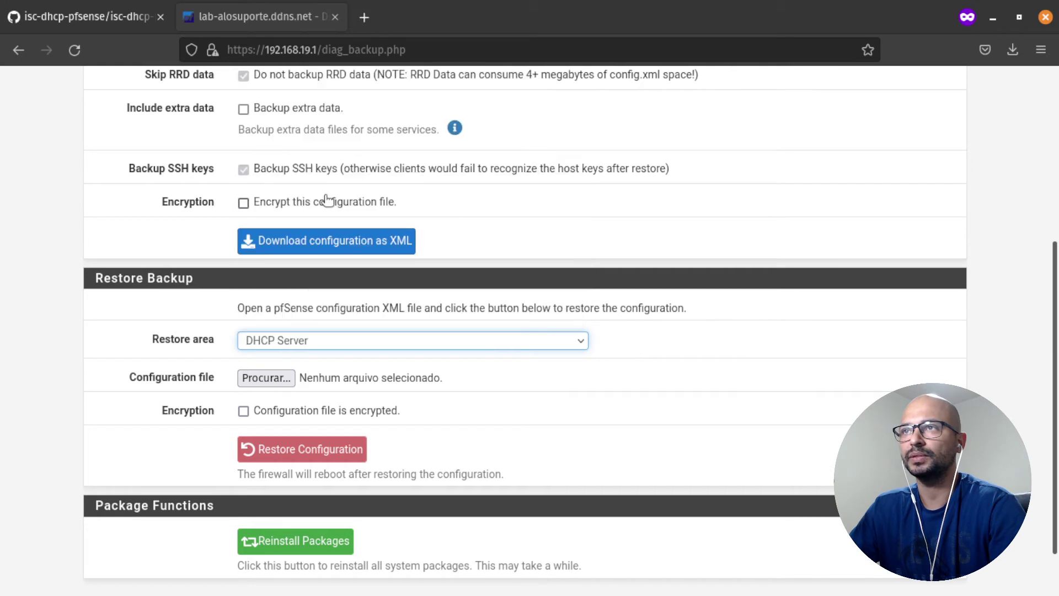
pyautogui.click(263, 380)
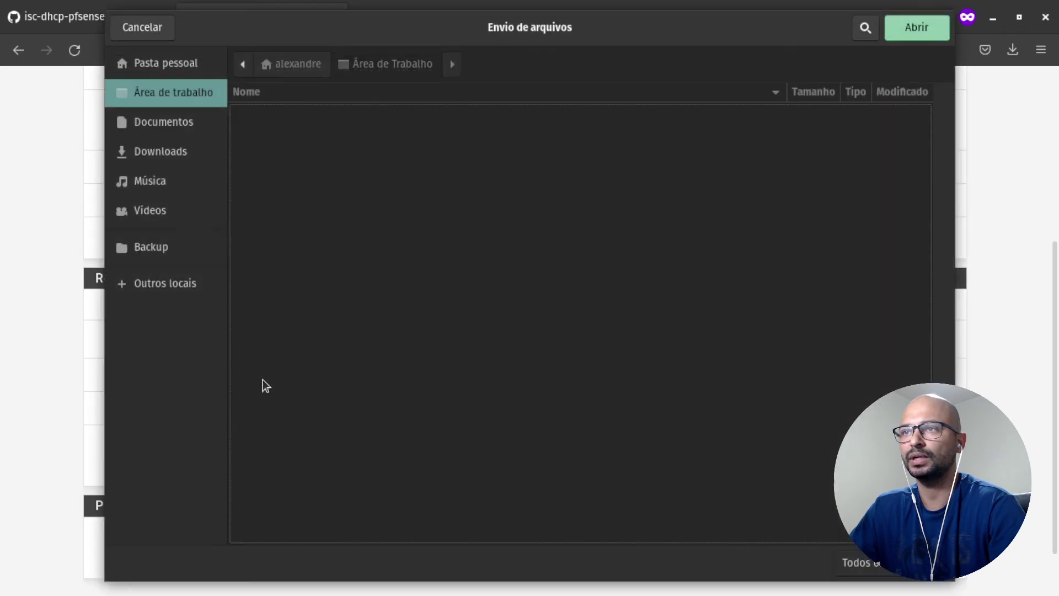
pyautogui.click(184, 255)
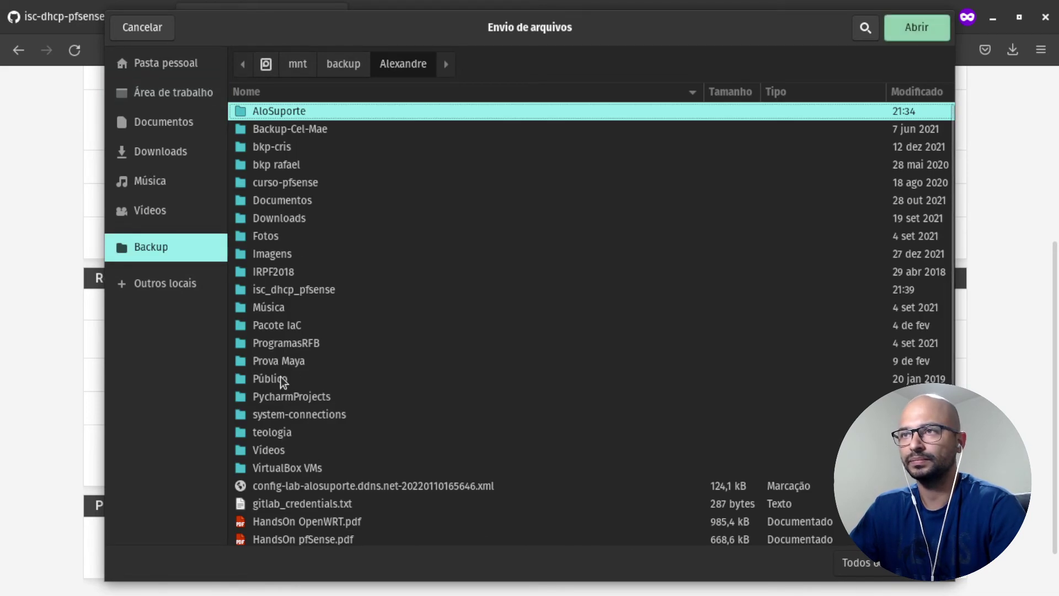
pyautogui.doubleClick(274, 290)
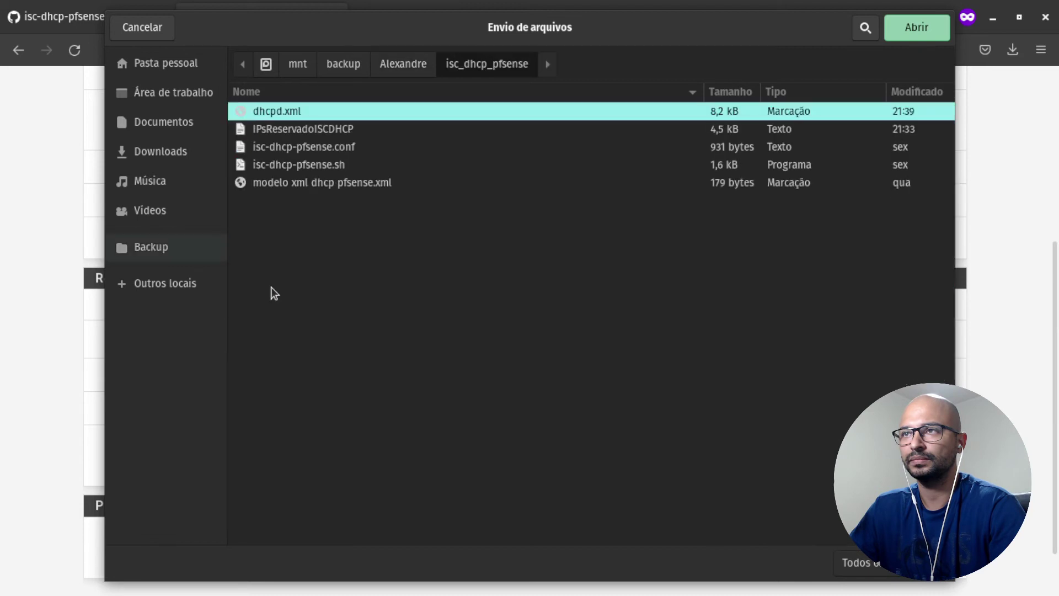
pyautogui.doubleClick(295, 113)
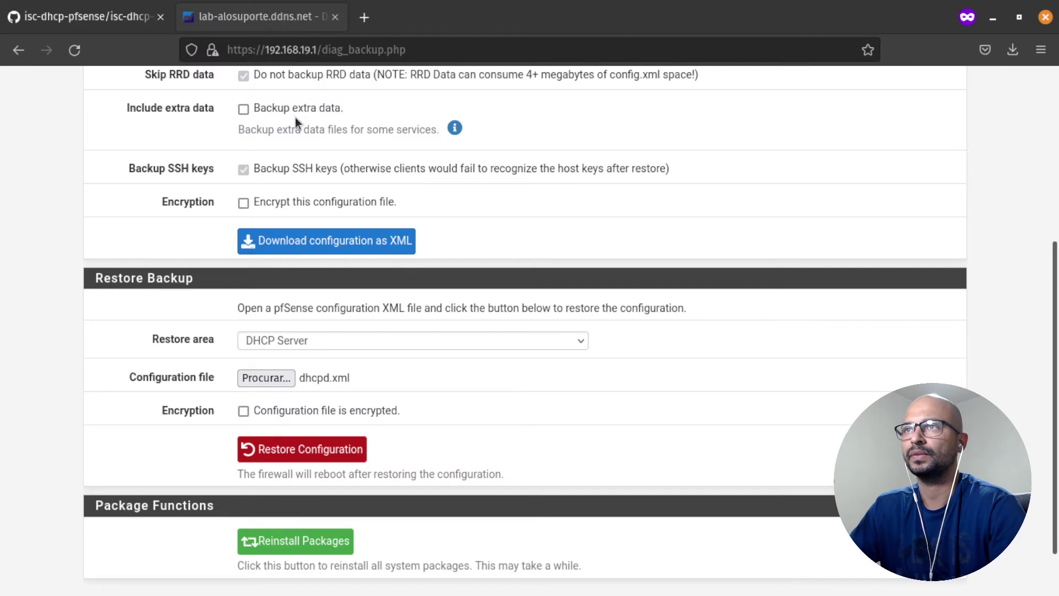
pyautogui.click(272, 451)
pyautogui.click(662, 358)
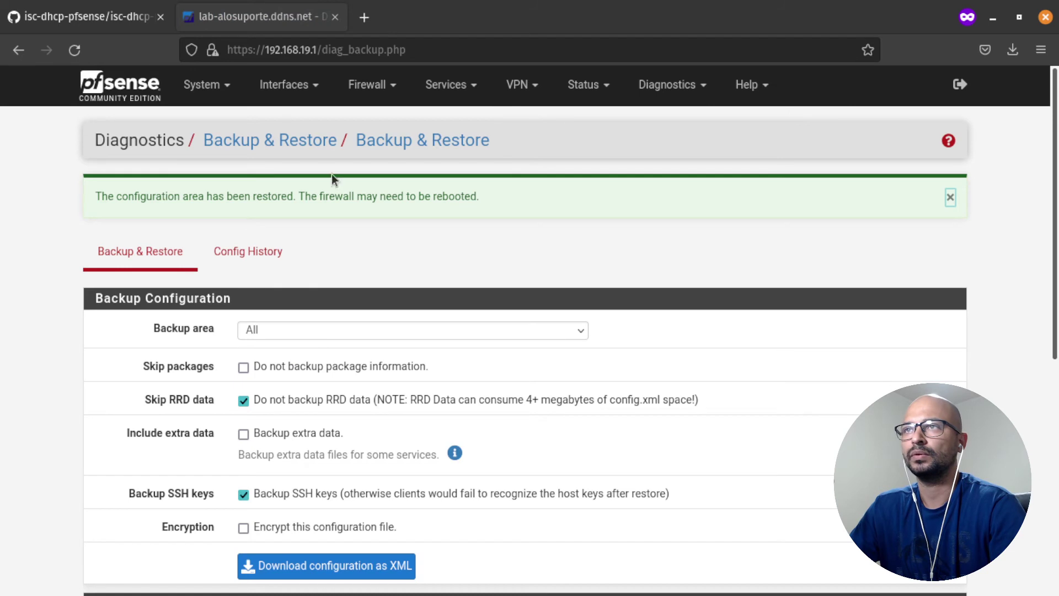
# Step: Open the DHCP Server settings for the LAN interface and review the full list of imported static mappings
pyautogui.click(446, 89)
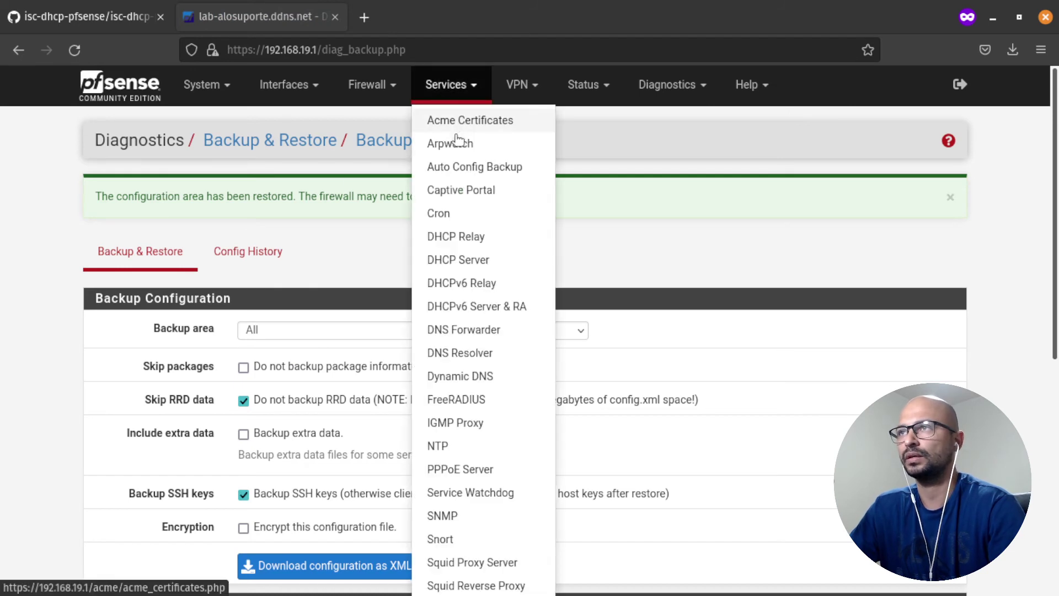
pyautogui.click(500, 269)
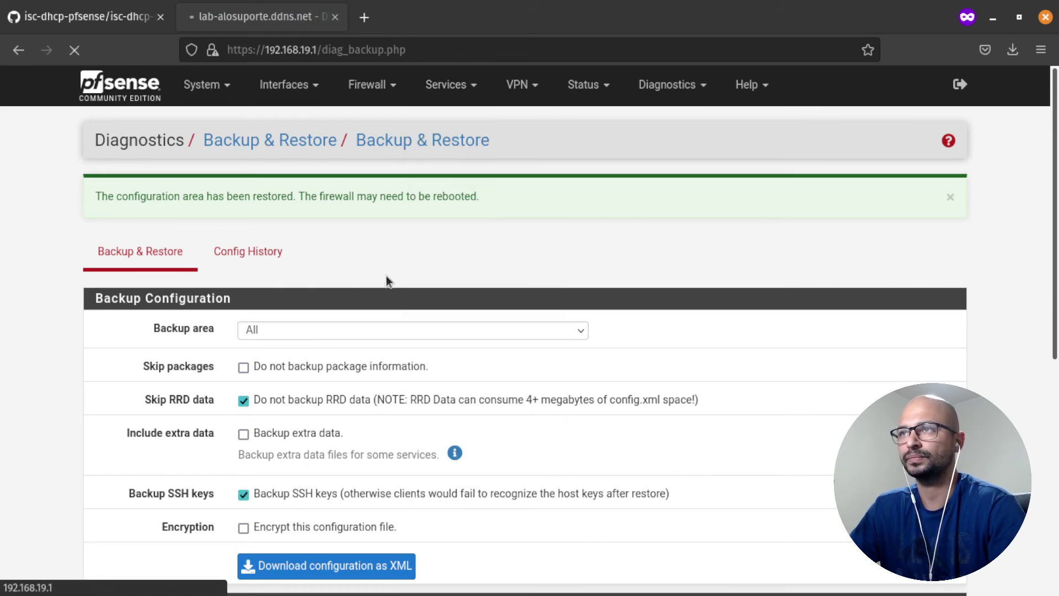
pyautogui.scroll(-10, 89, 323)
pyautogui.scroll(-20, 88, 323)
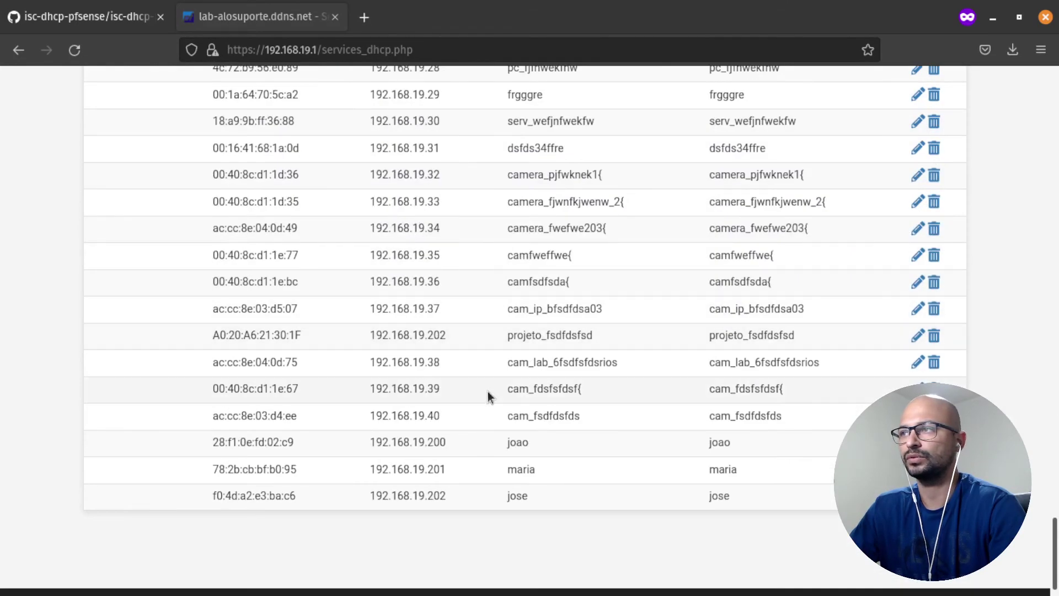
pyautogui.scroll(15, 487, 391)
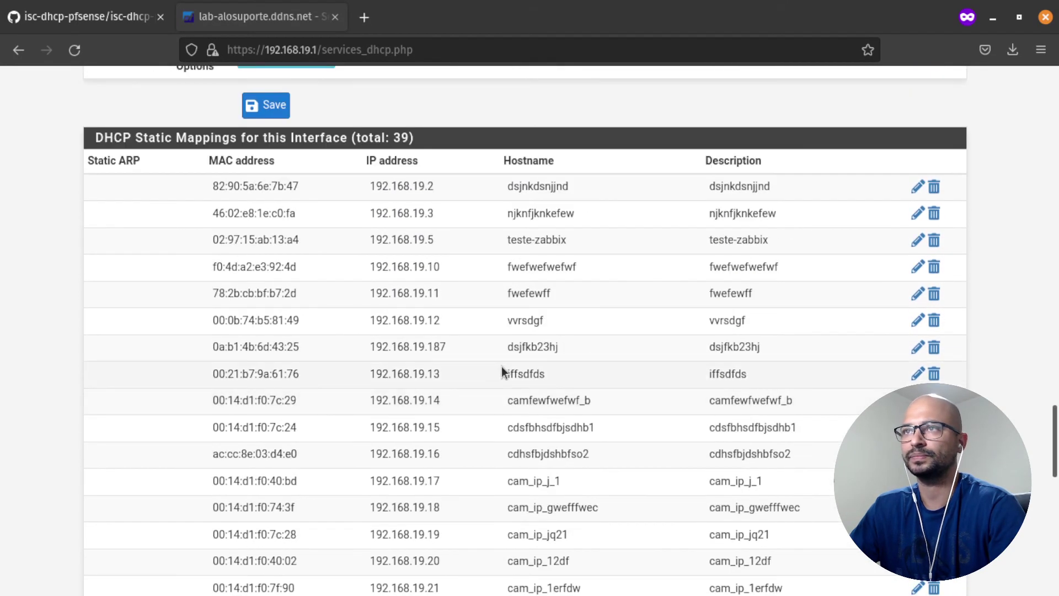
pyautogui.scroll(-12, 502, 366)
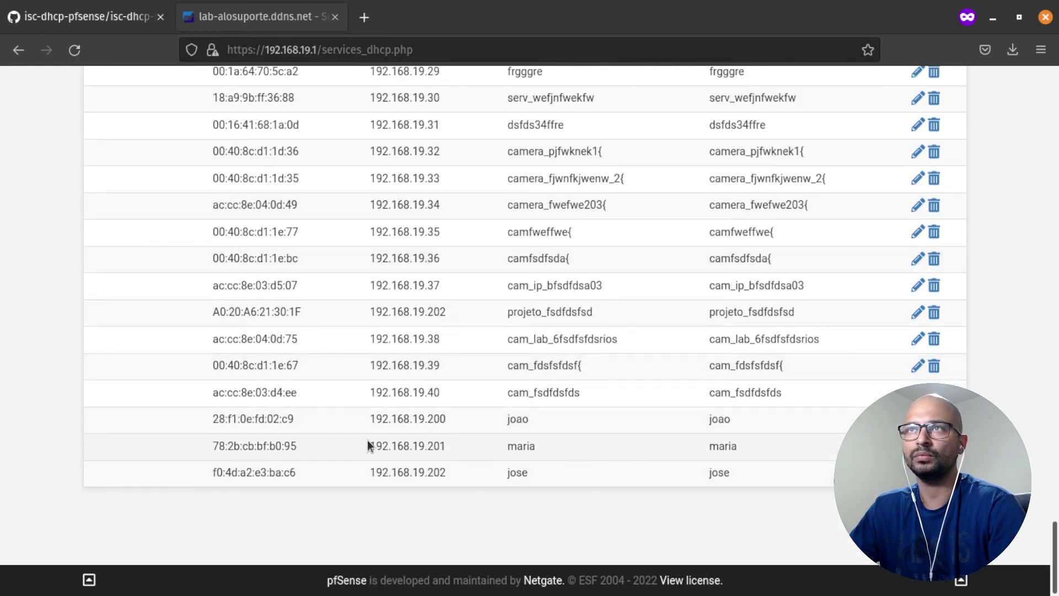
pyautogui.scroll(8, 367, 441)
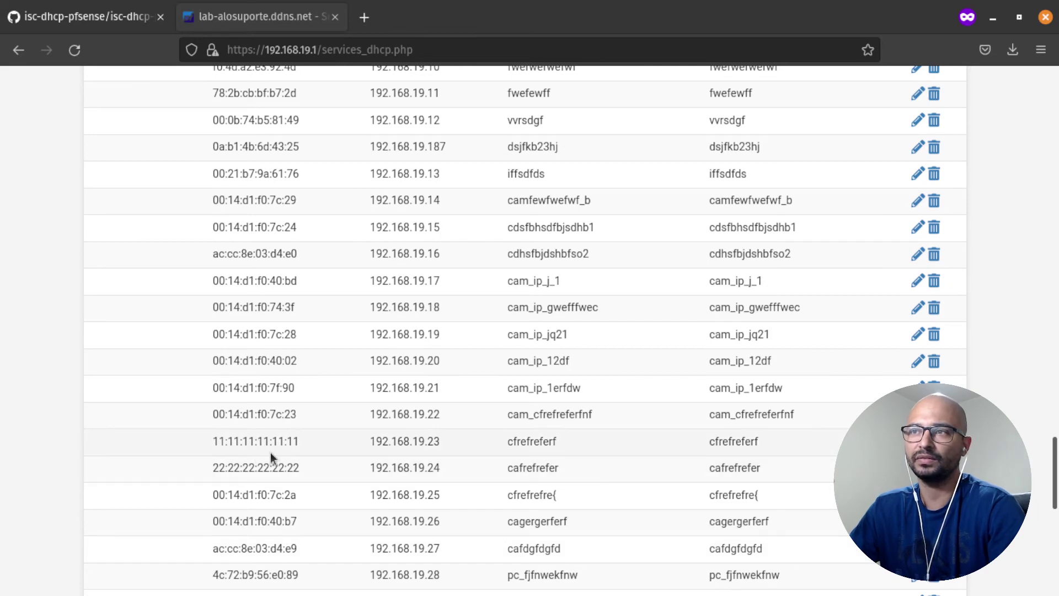
pyautogui.scroll(-5, 290, 451)
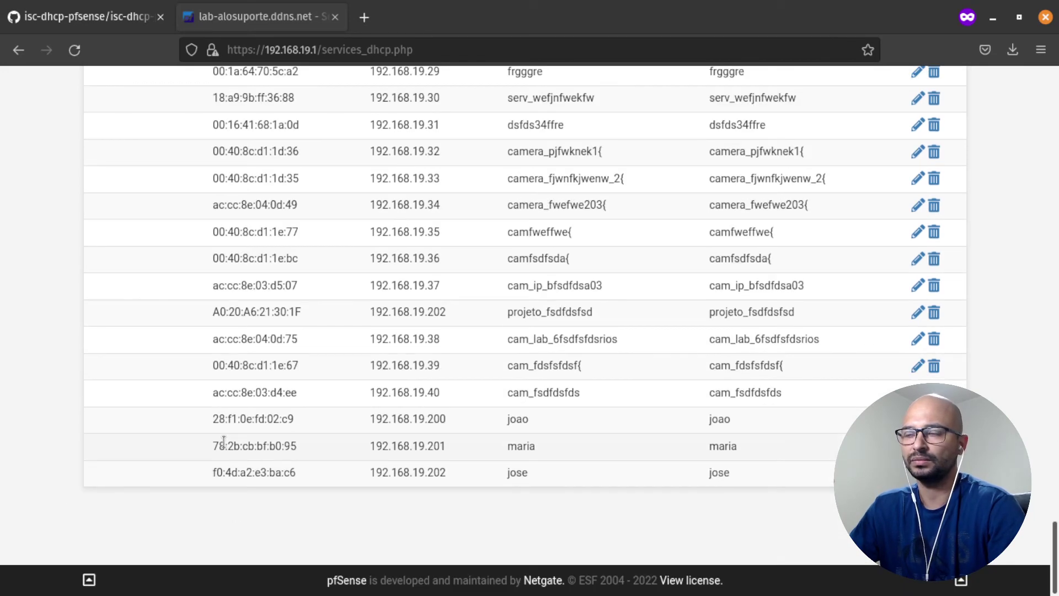
pyautogui.scroll(15, 419, 377)
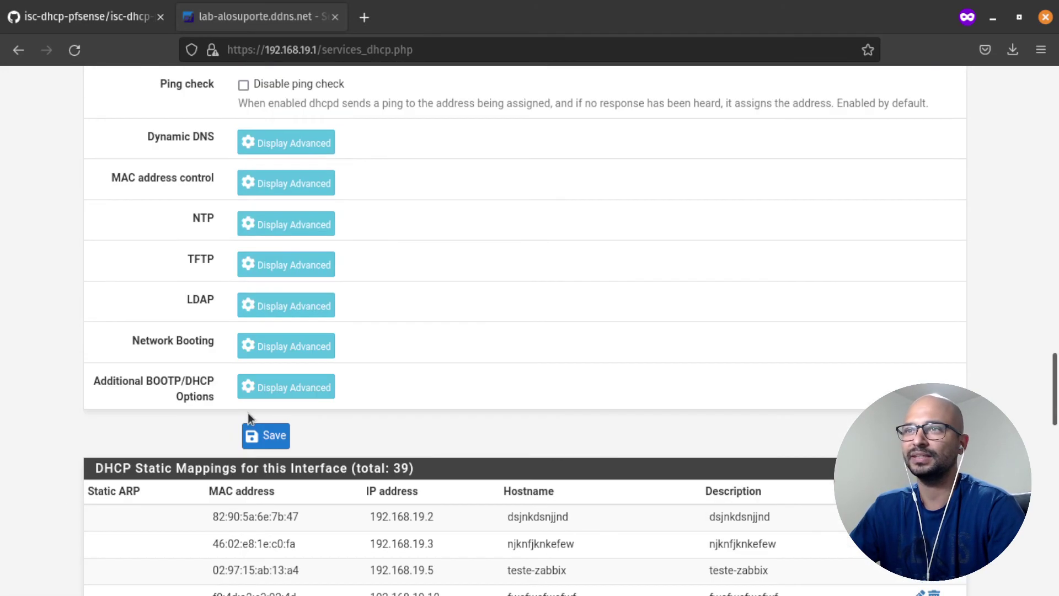
pyautogui.scroll(-10, 250, 418)
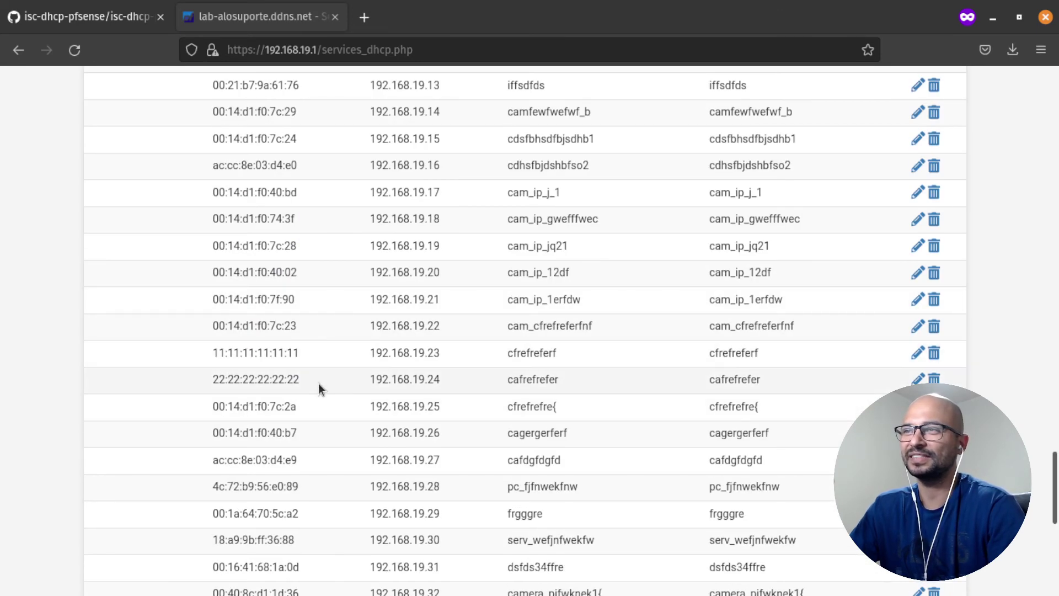
pyautogui.scroll(-6, 365, 362)
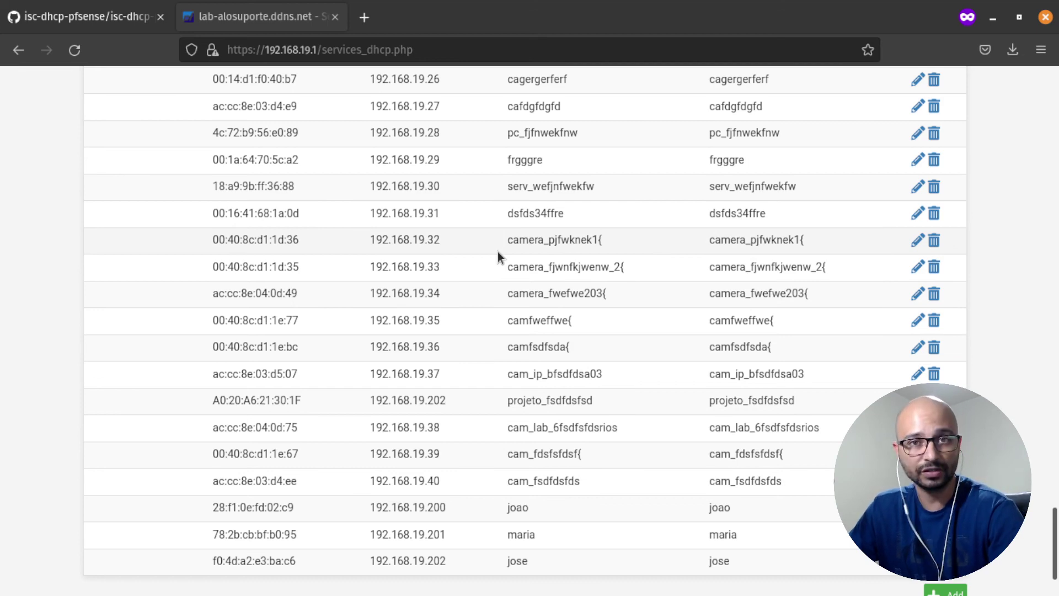
pyautogui.scroll(15, 423, 328)
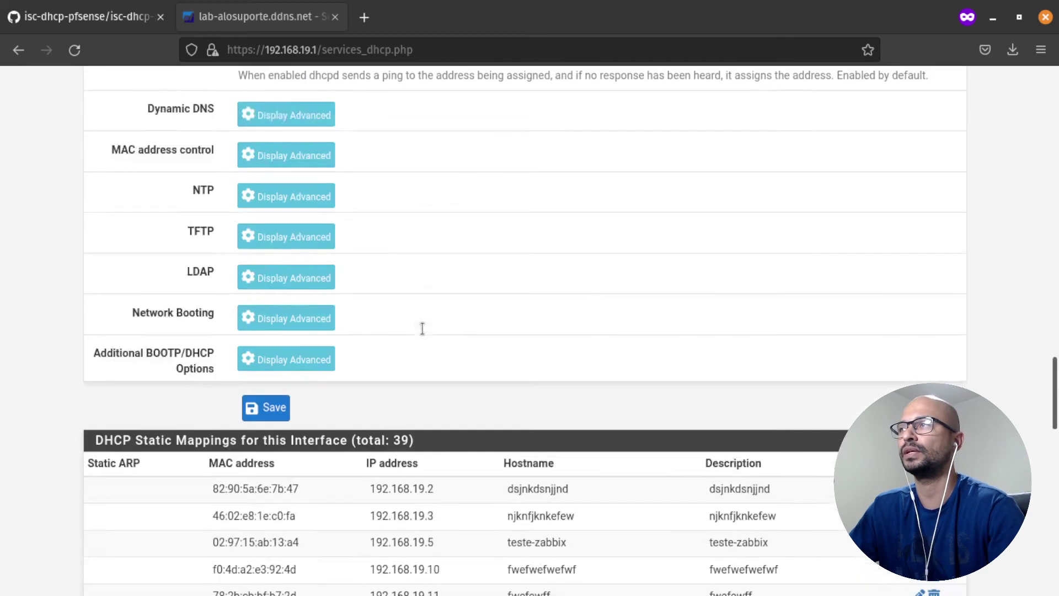
pyautogui.scroll(20, 423, 329)
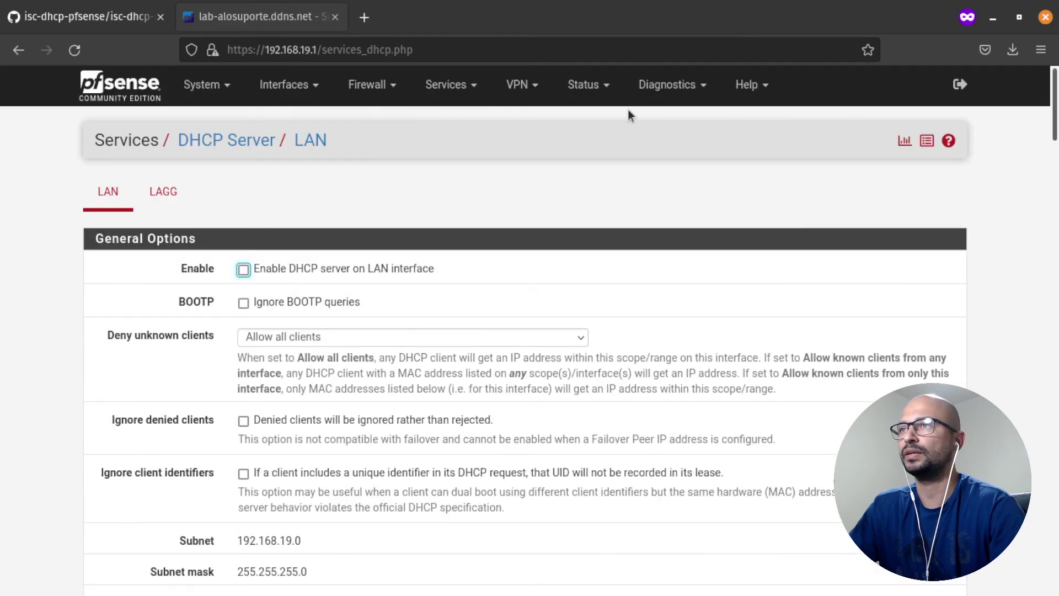
# Step: Go to the Backup & Restore page and choose DHCP Server as the restore area
pyautogui.click(599, 87)
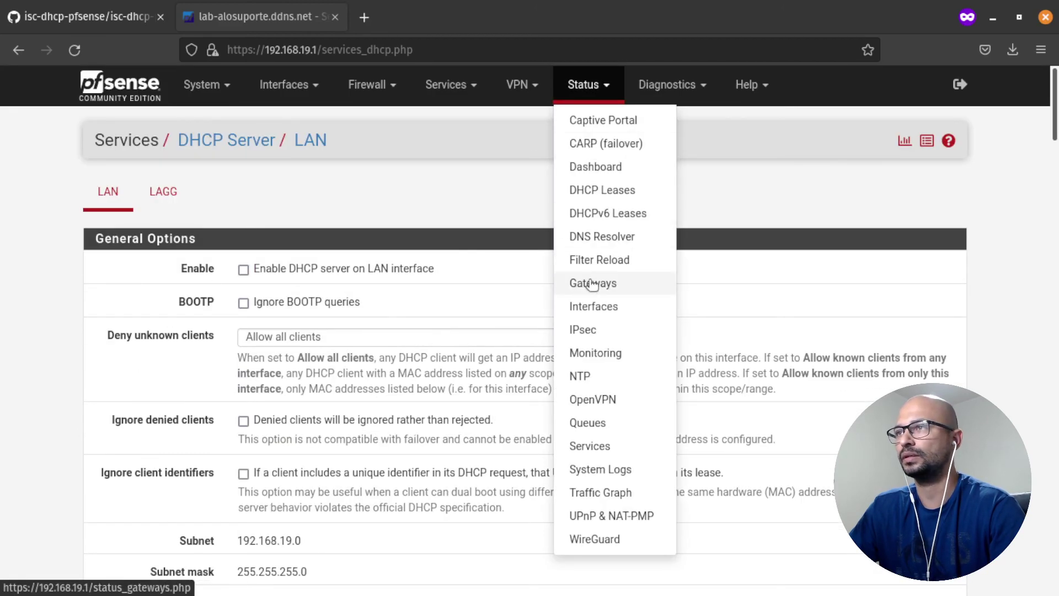
pyautogui.click(696, 84)
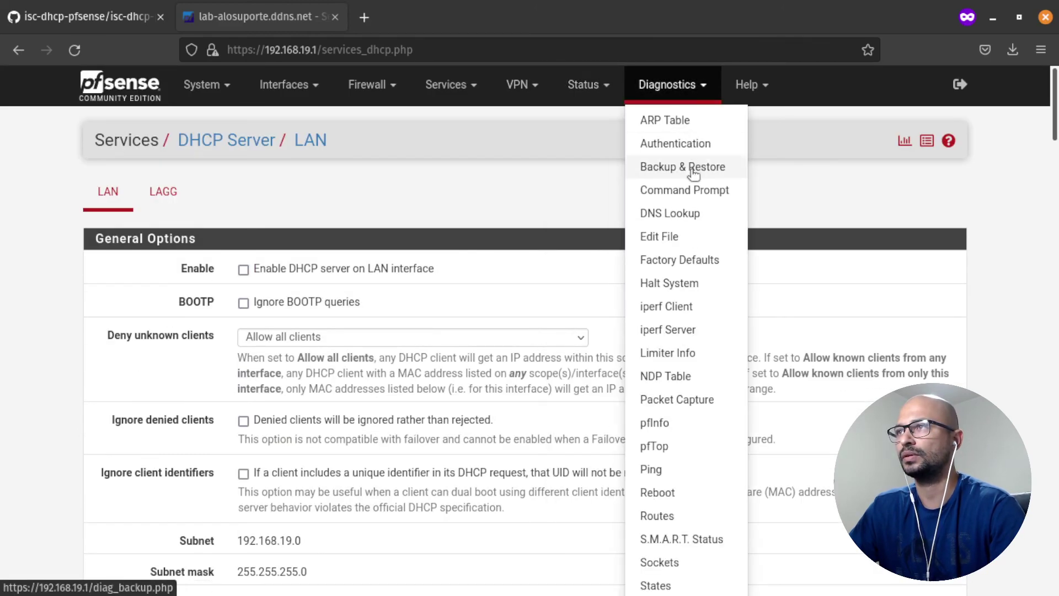
pyautogui.click(693, 171)
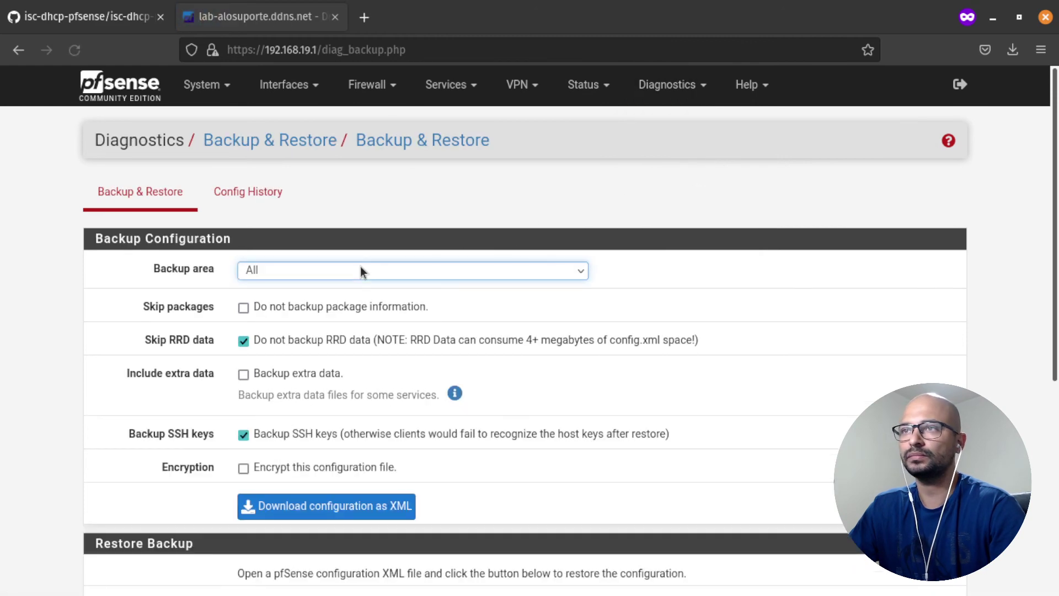
pyautogui.scroll(-5, 360, 266)
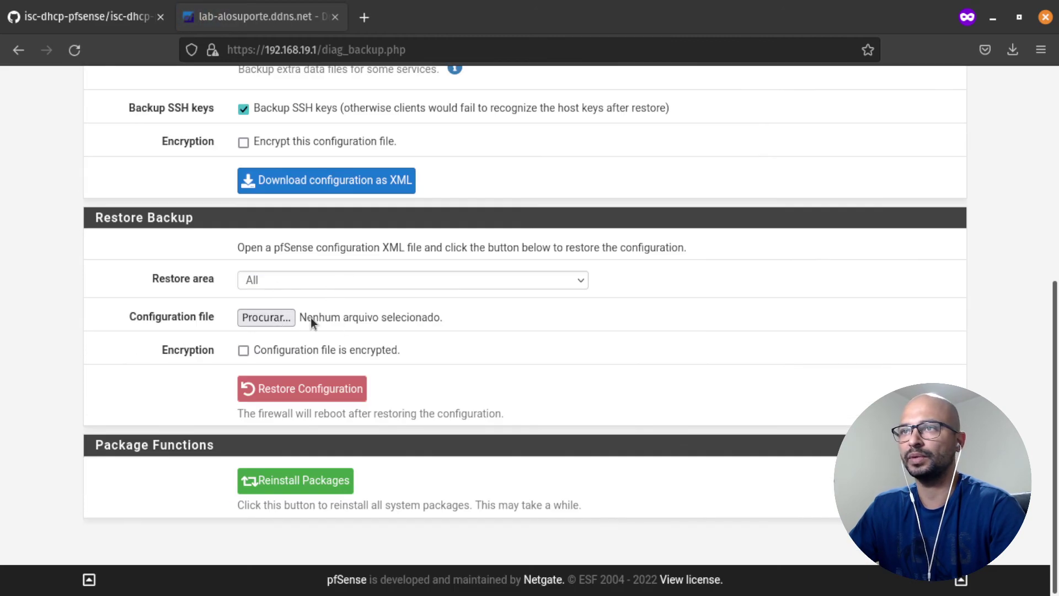
pyautogui.click(276, 320)
pyautogui.press('Escape')
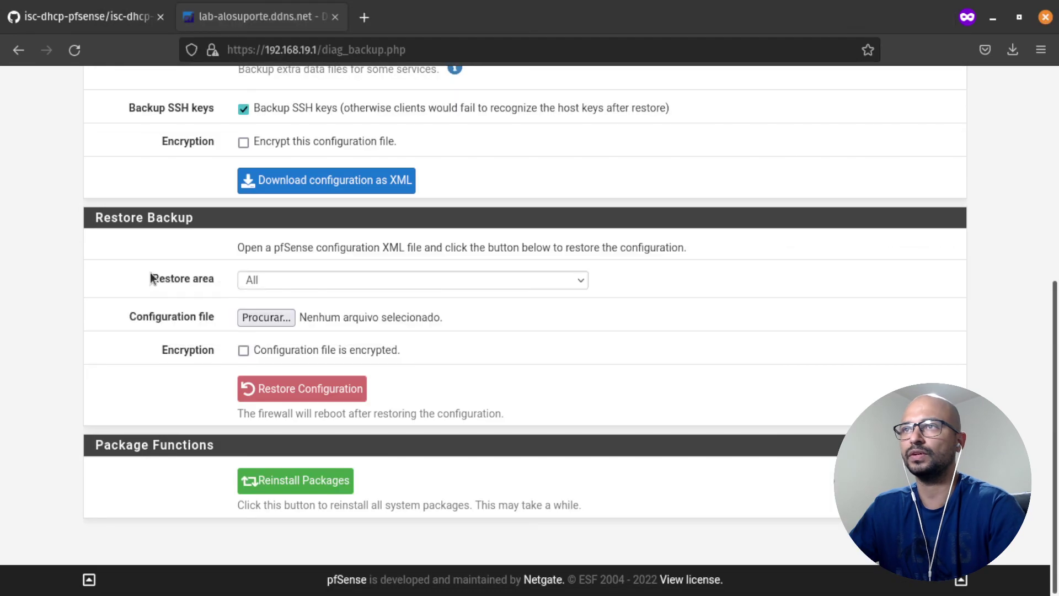
pyautogui.click(284, 280)
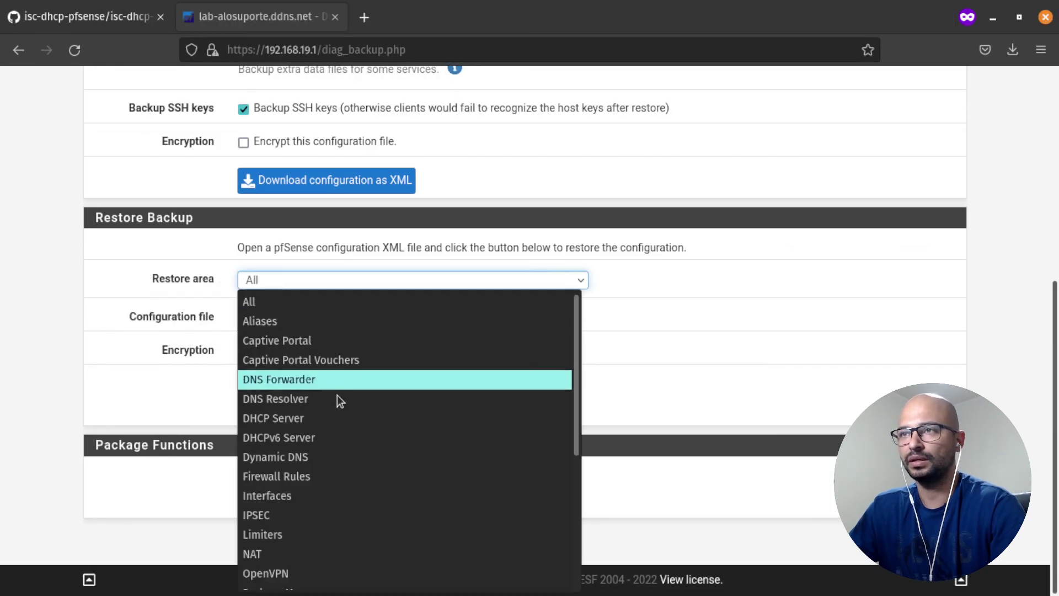
pyautogui.click(287, 417)
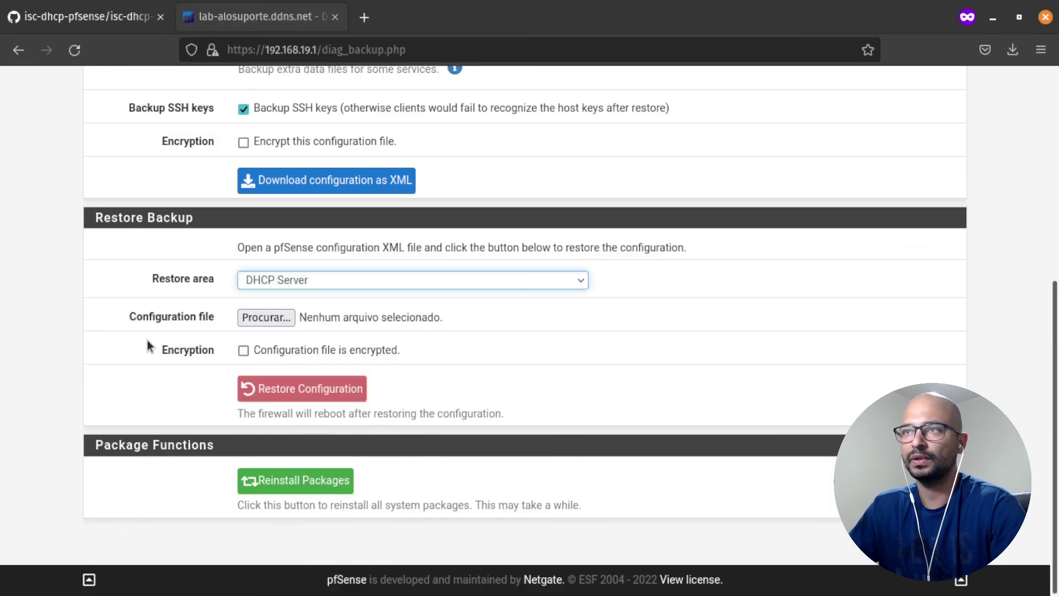
# Step: Restore the configuration from dhcpd-config-lab-alosuporte.ddns.net-20220419213904.xml in the Downloads folder
pyautogui.click(282, 316)
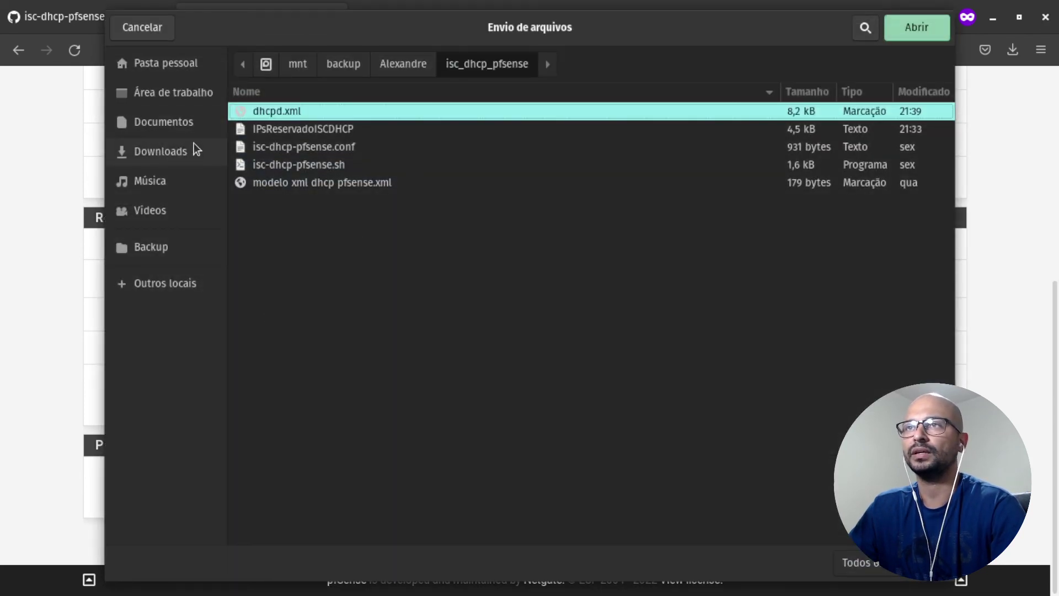
pyautogui.click(177, 150)
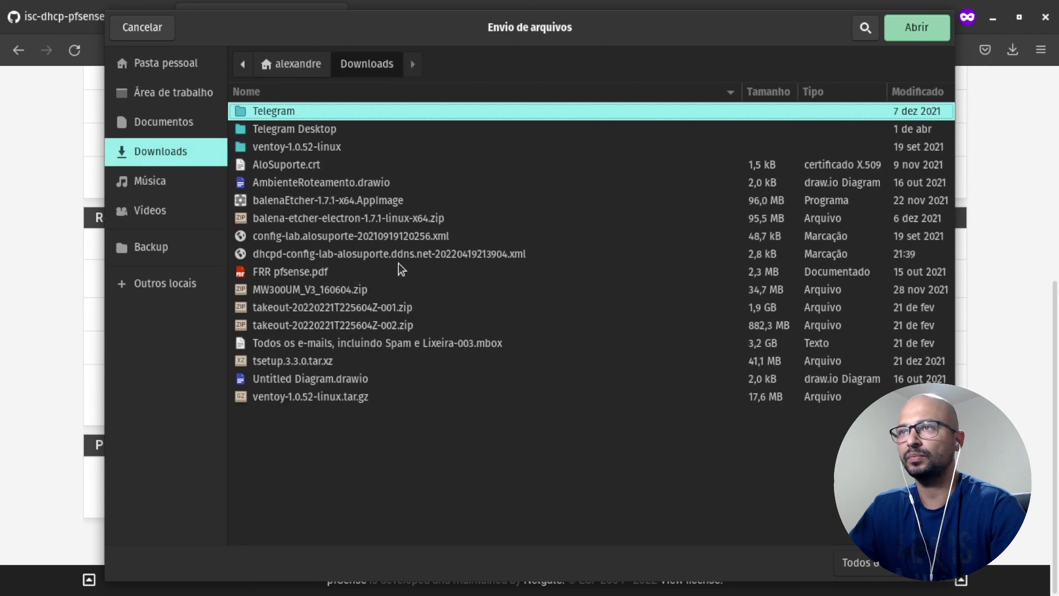
pyautogui.doubleClick(419, 256)
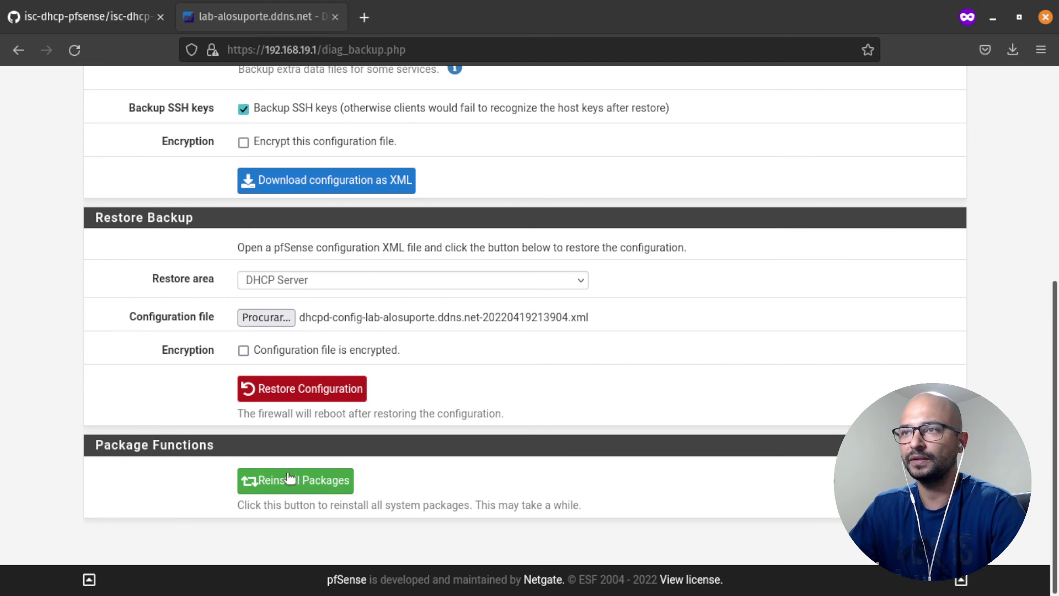
pyautogui.click(329, 396)
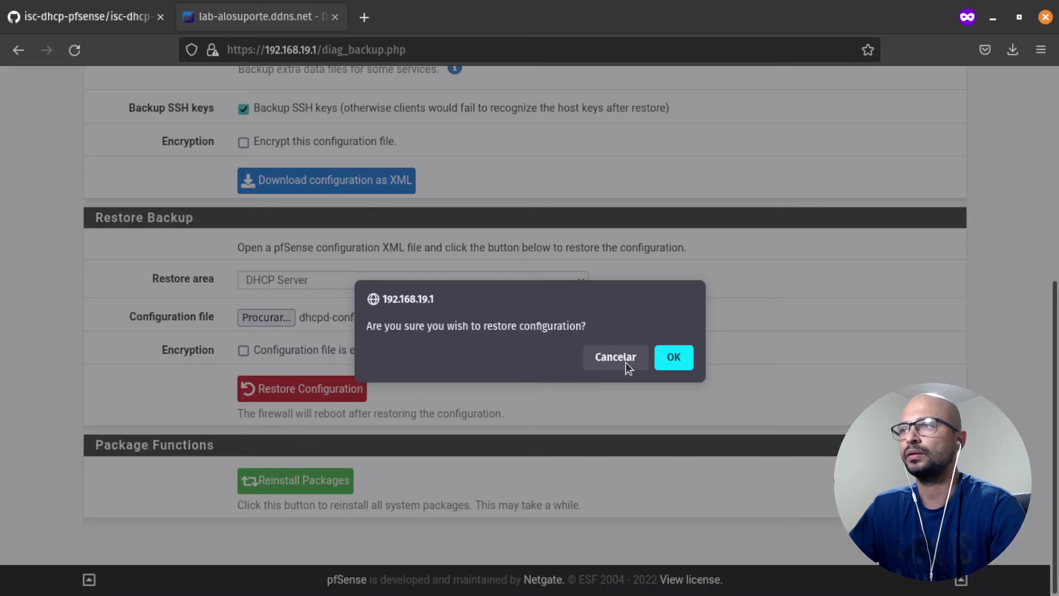
pyautogui.click(673, 356)
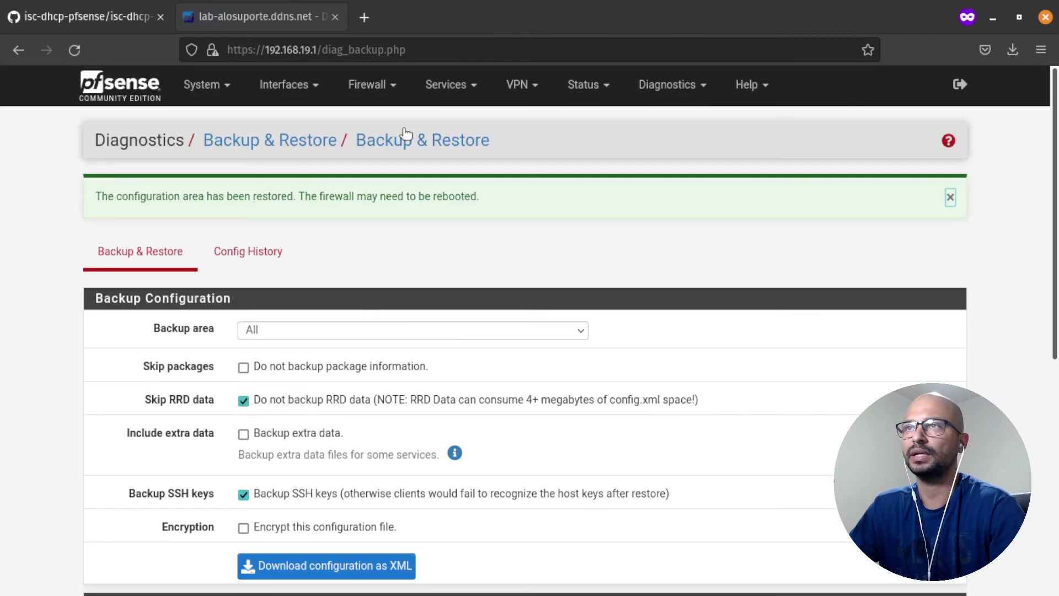
# Step: Reopen the LAN interface's DHCP Server settings to check the static mappings after restoring the original backup
pyautogui.click(446, 86)
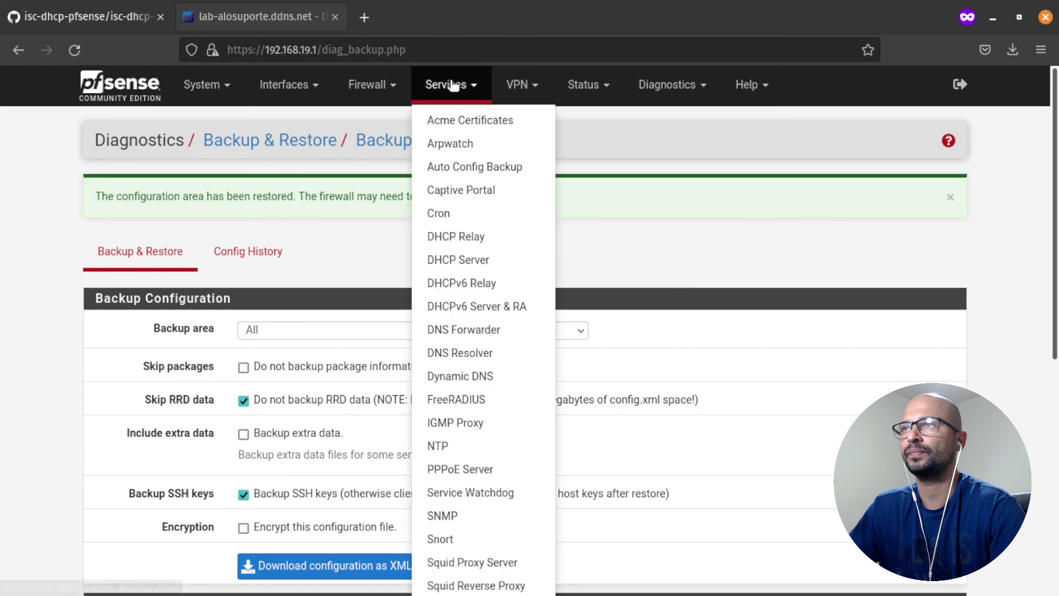
pyautogui.click(484, 259)
pyautogui.scroll(-20, 156, 370)
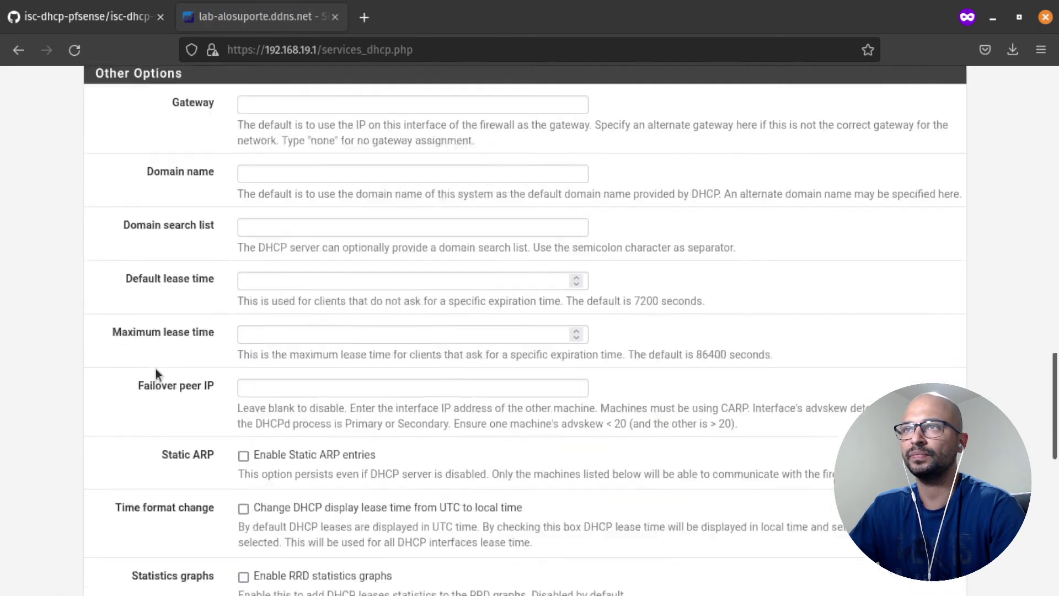